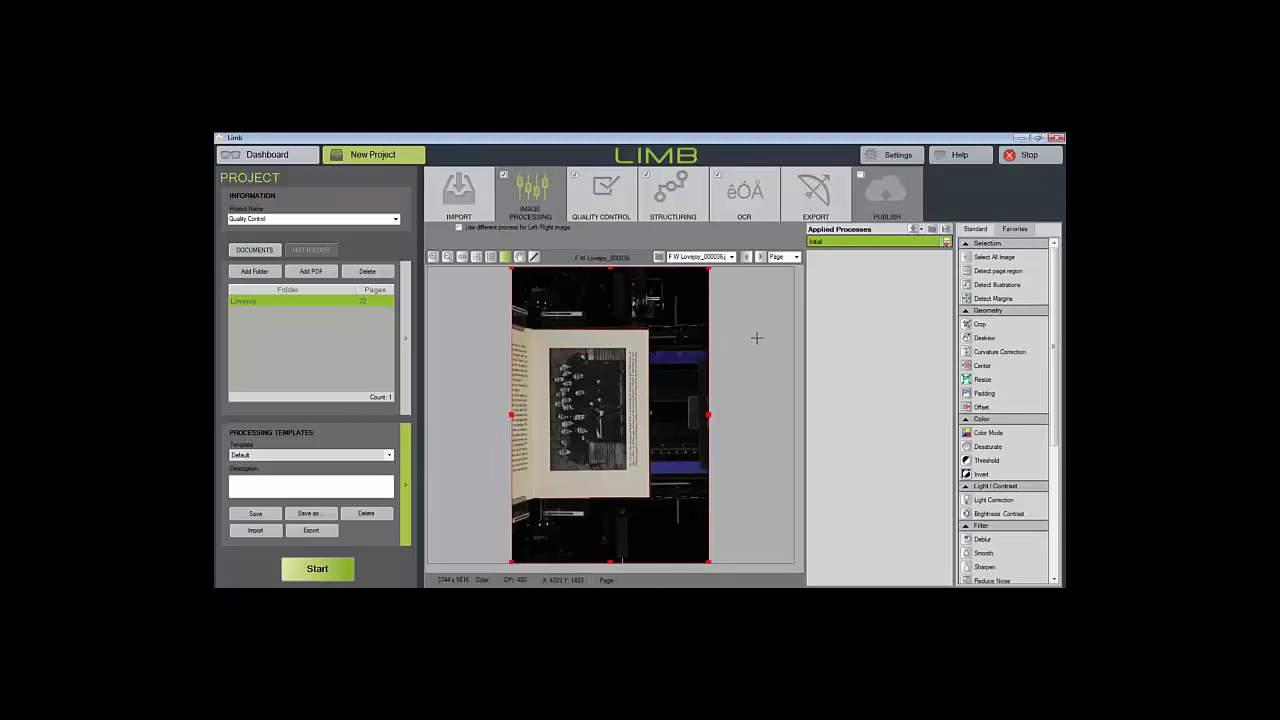
- Add Detect page region with the second page layout, clamps used in detection, and margins defined with the top at -3 mm
double_click(968, 272)
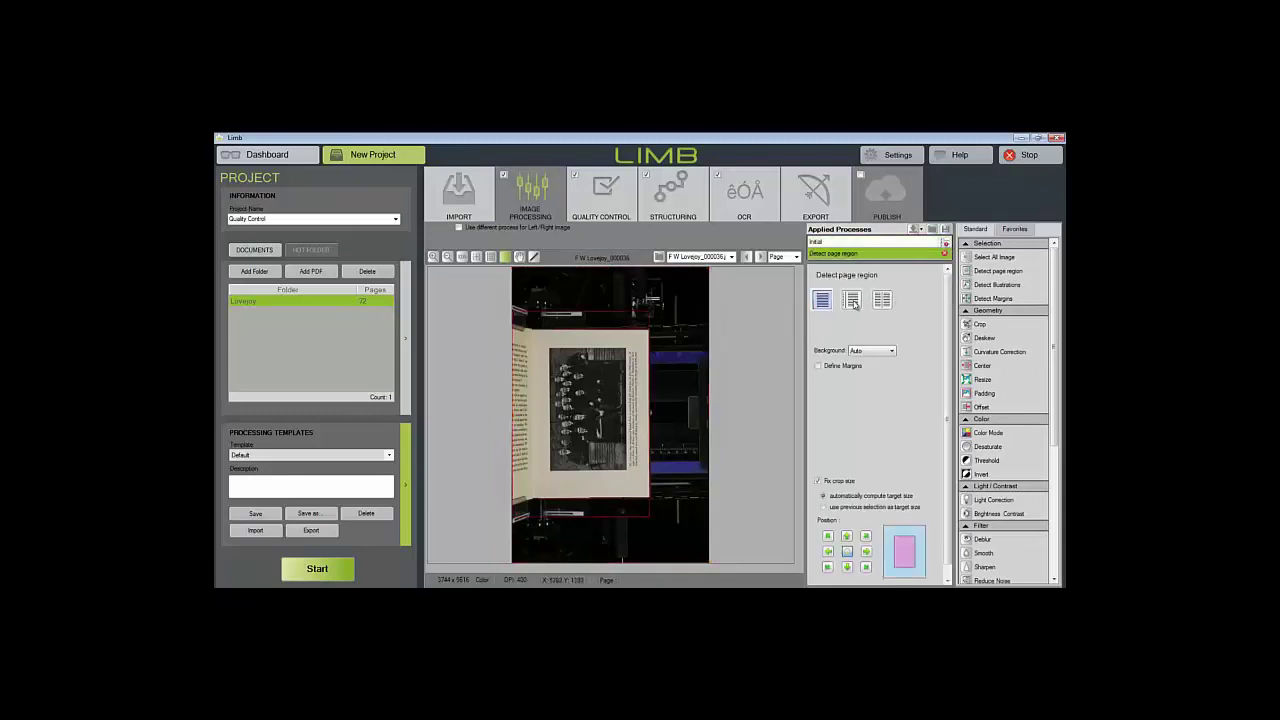
click(852, 301)
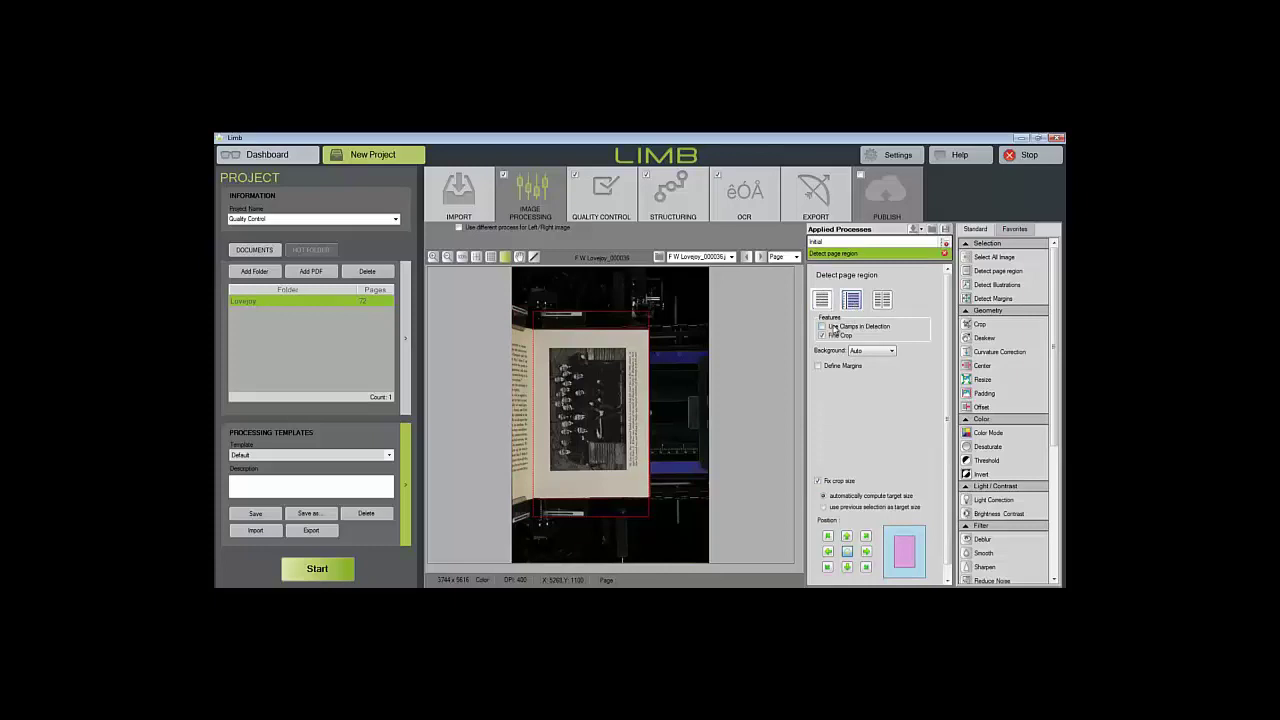
click(818, 366)
double_click(862, 407)
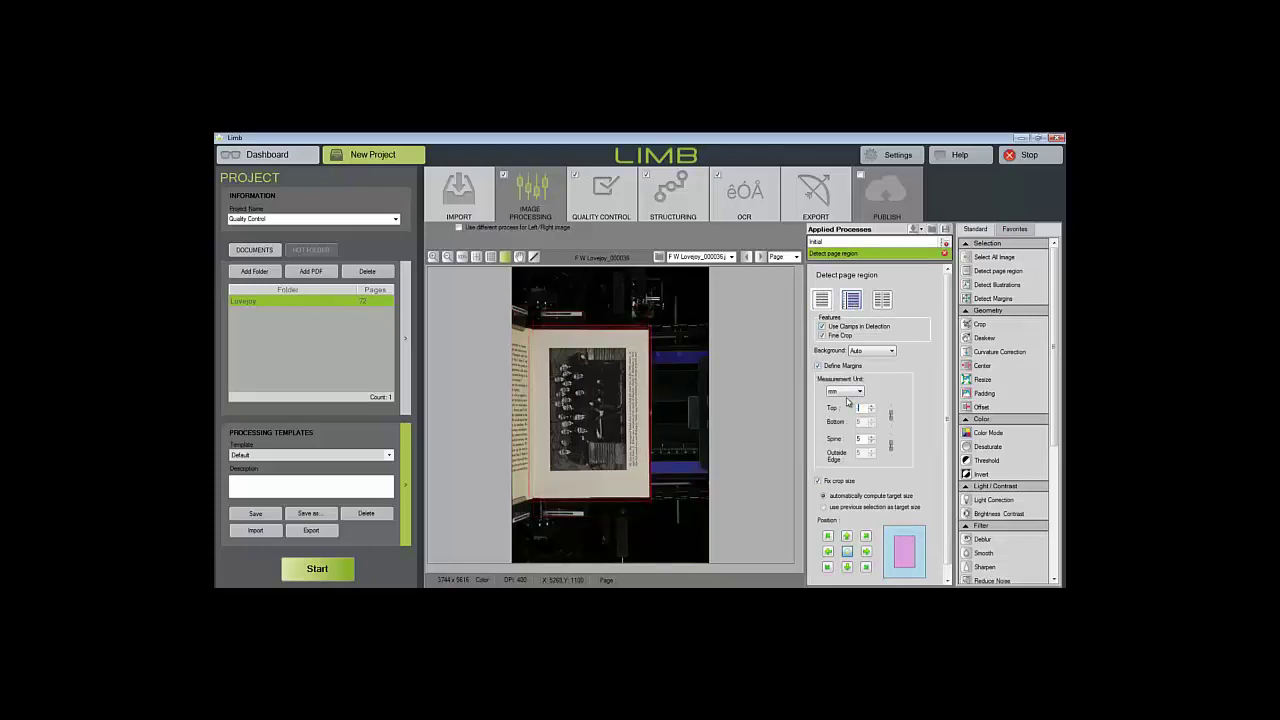
text(3)
key(Tab)
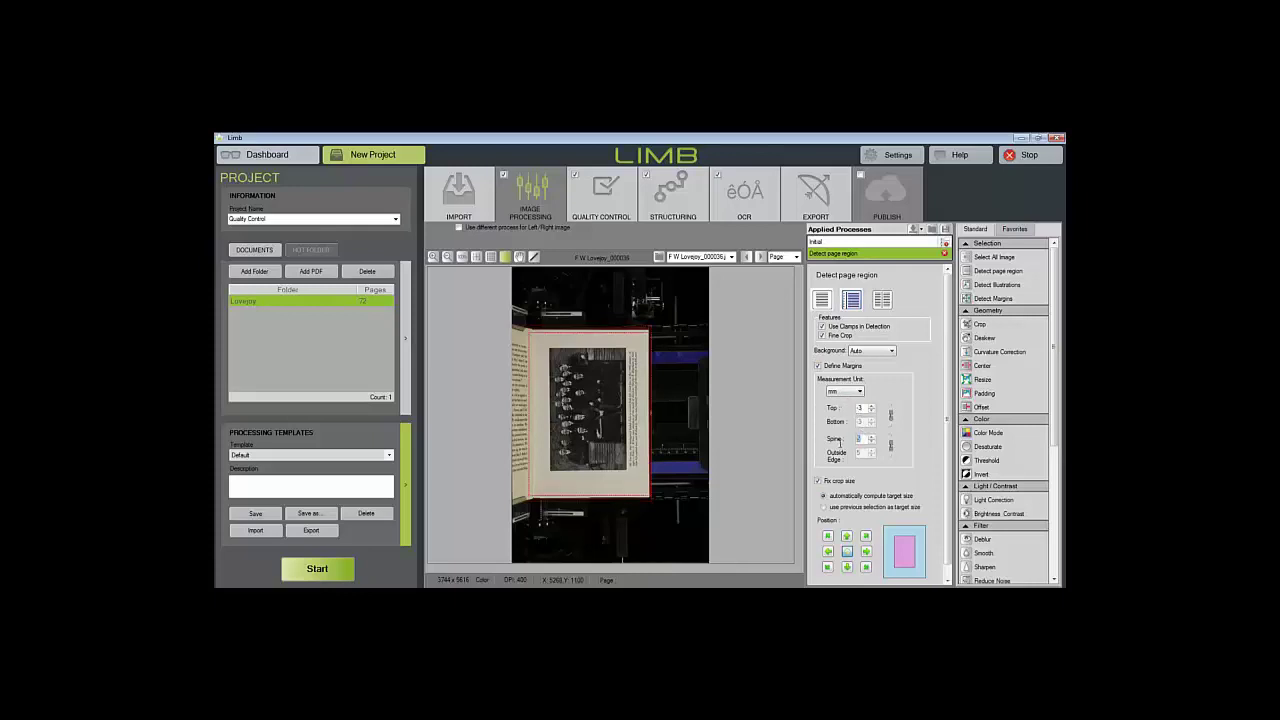
- Add the Deskew, Crop and Detect Illustrations processes to the image processing chain
click(968, 342)
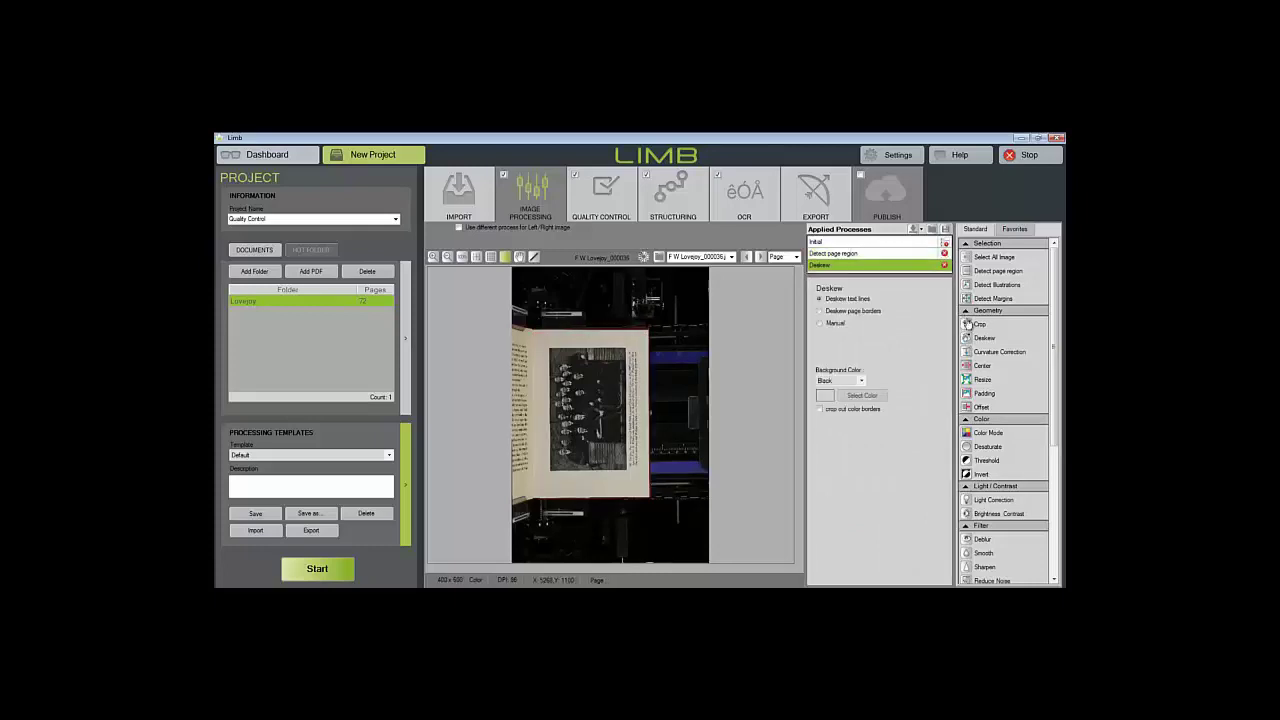
click(968, 325)
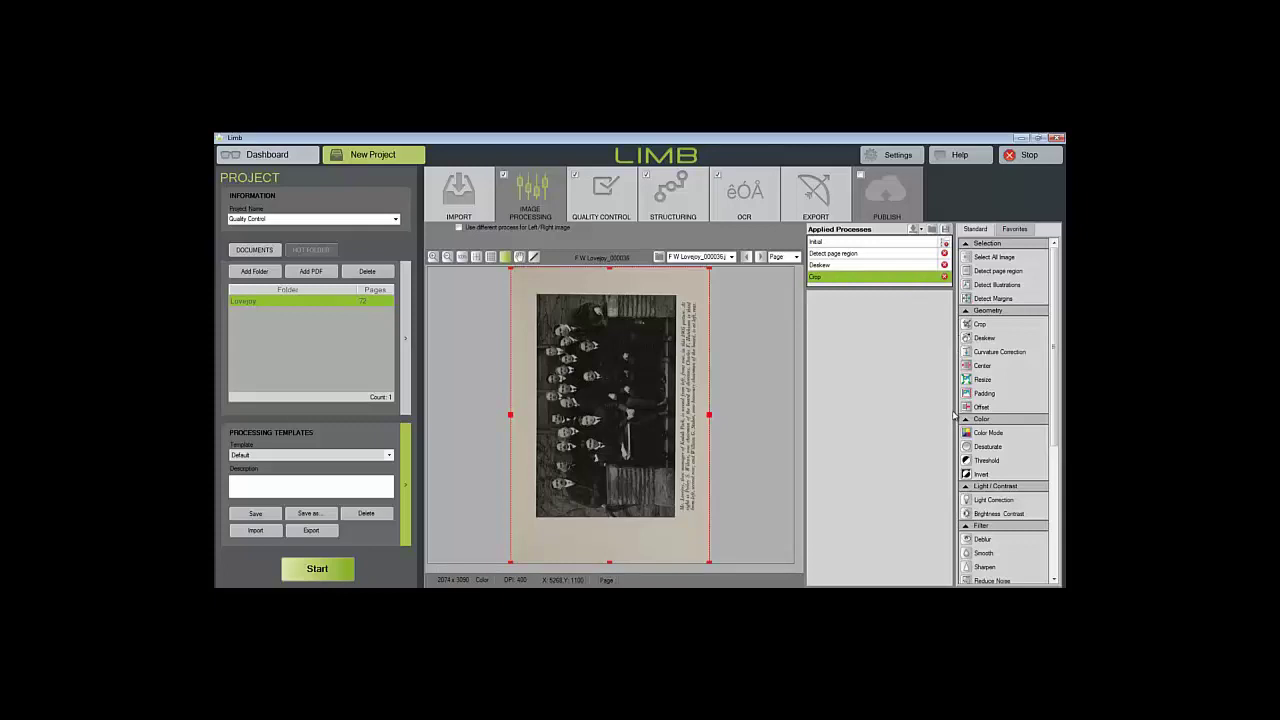
click(968, 285)
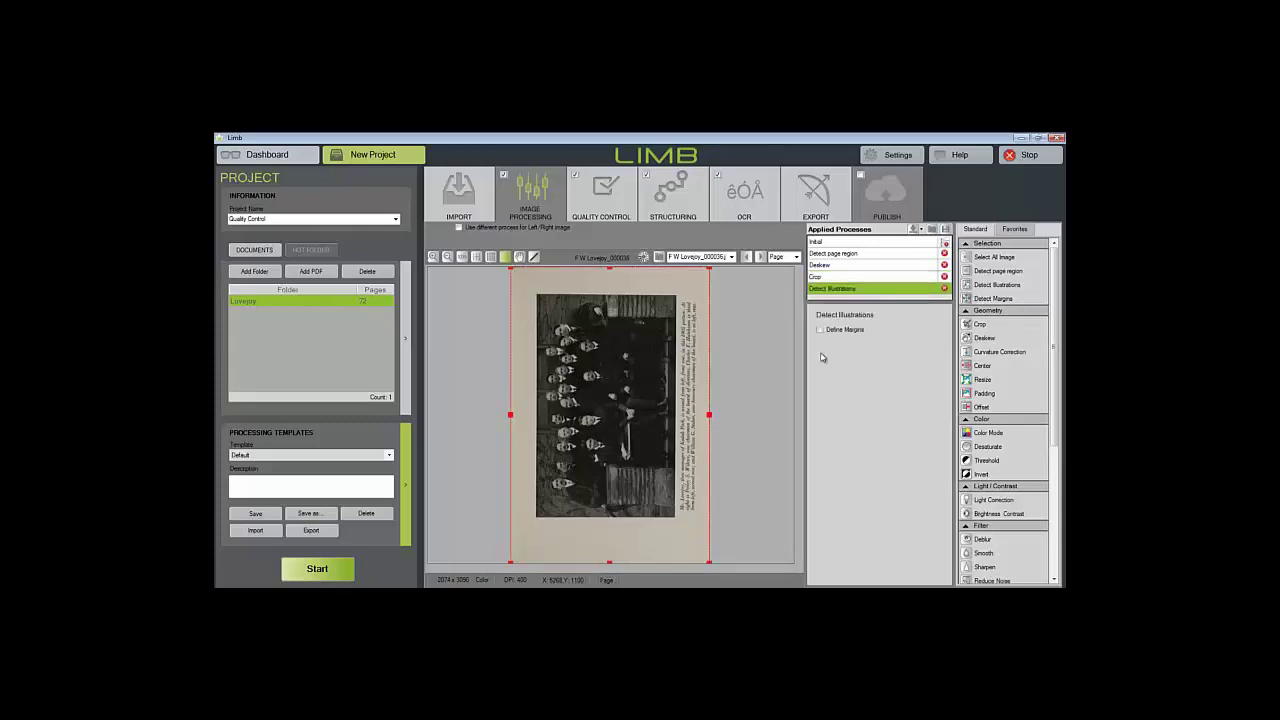
- Add a Threshold with Inside Selection off, followed by Center and a Color Mode of Gray Scale (8 bits)
click(967, 462)
click(867, 339)
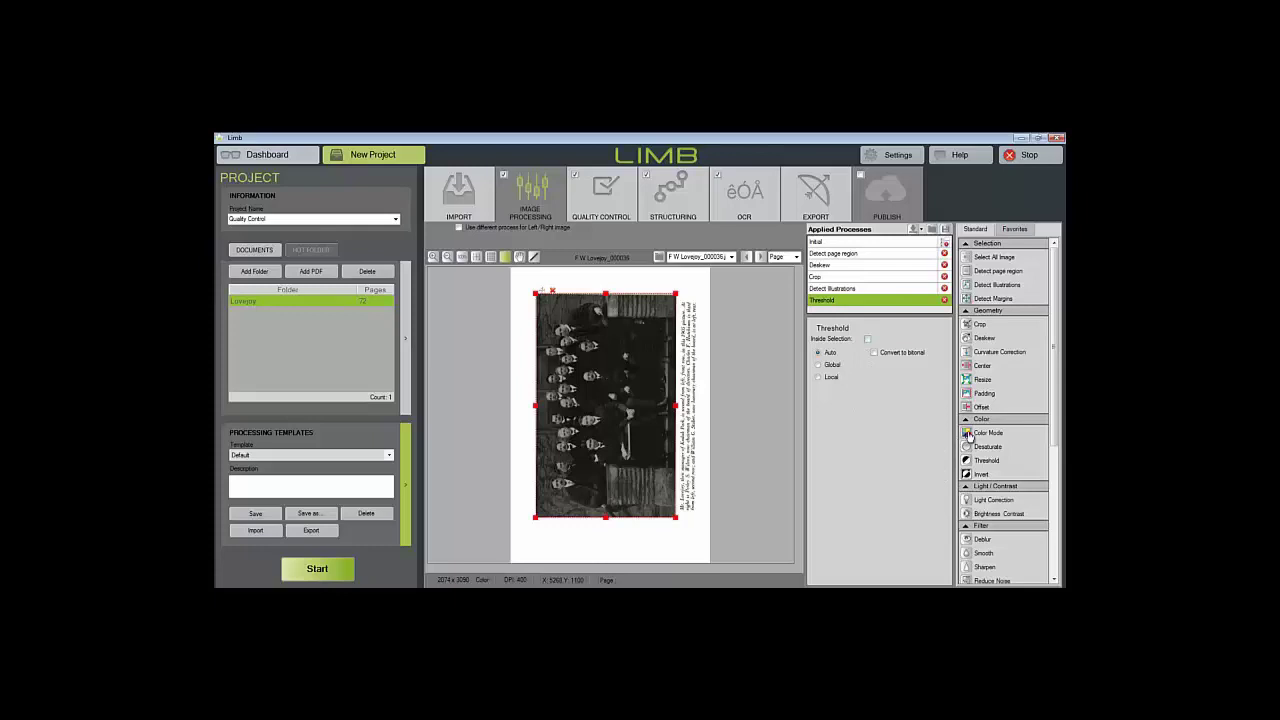
click(966, 366)
click(967, 433)
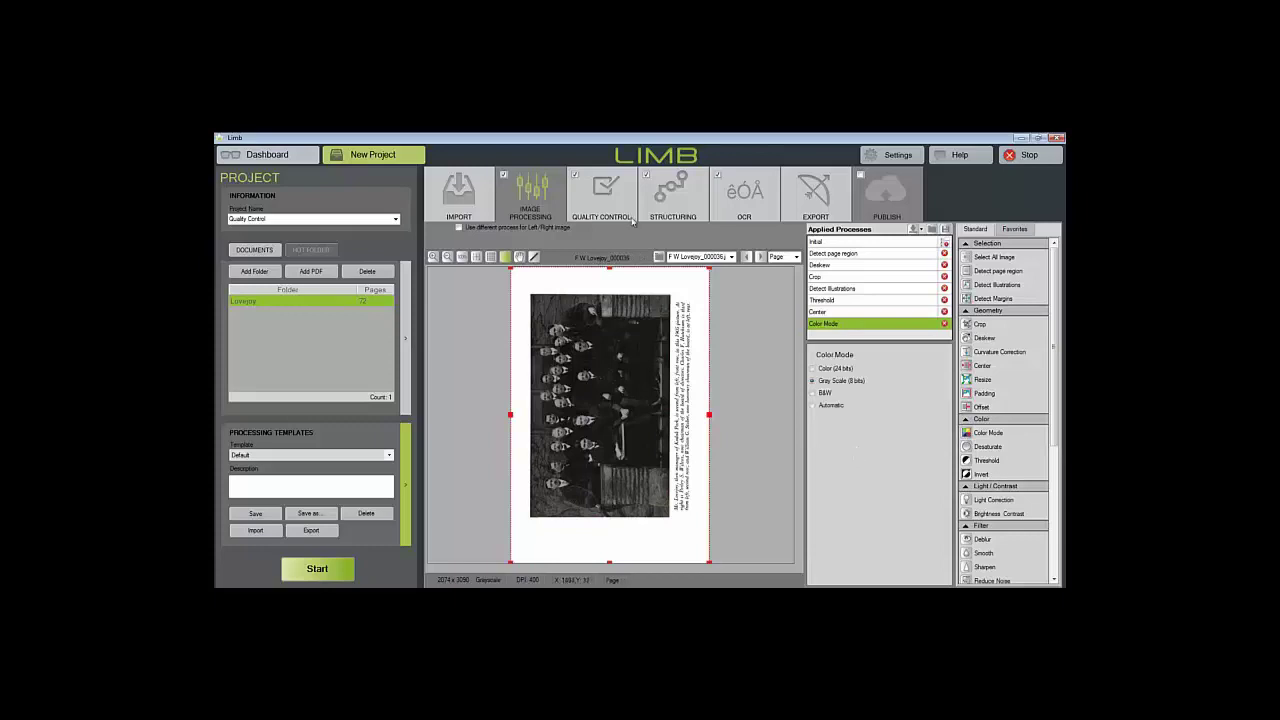
- Activate quality control sampling in ISO mode, and switch document validation on and back off
click(601, 208)
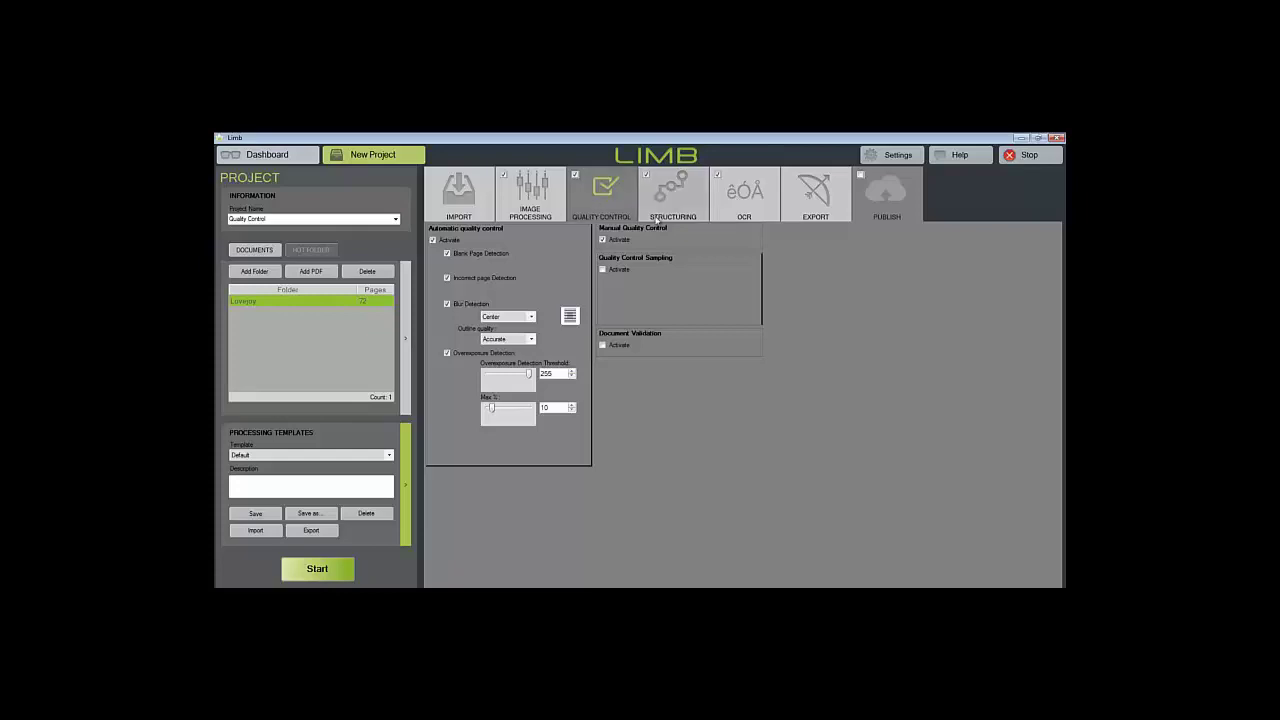
click(602, 270)
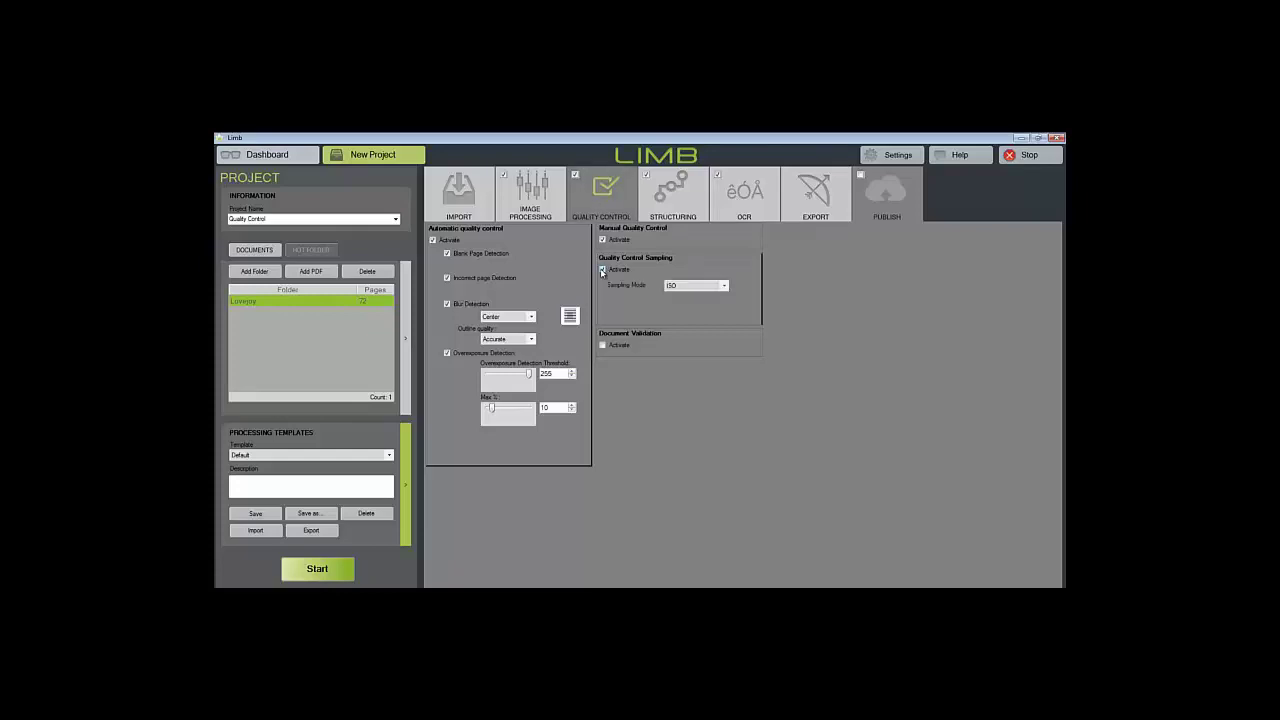
click(726, 288)
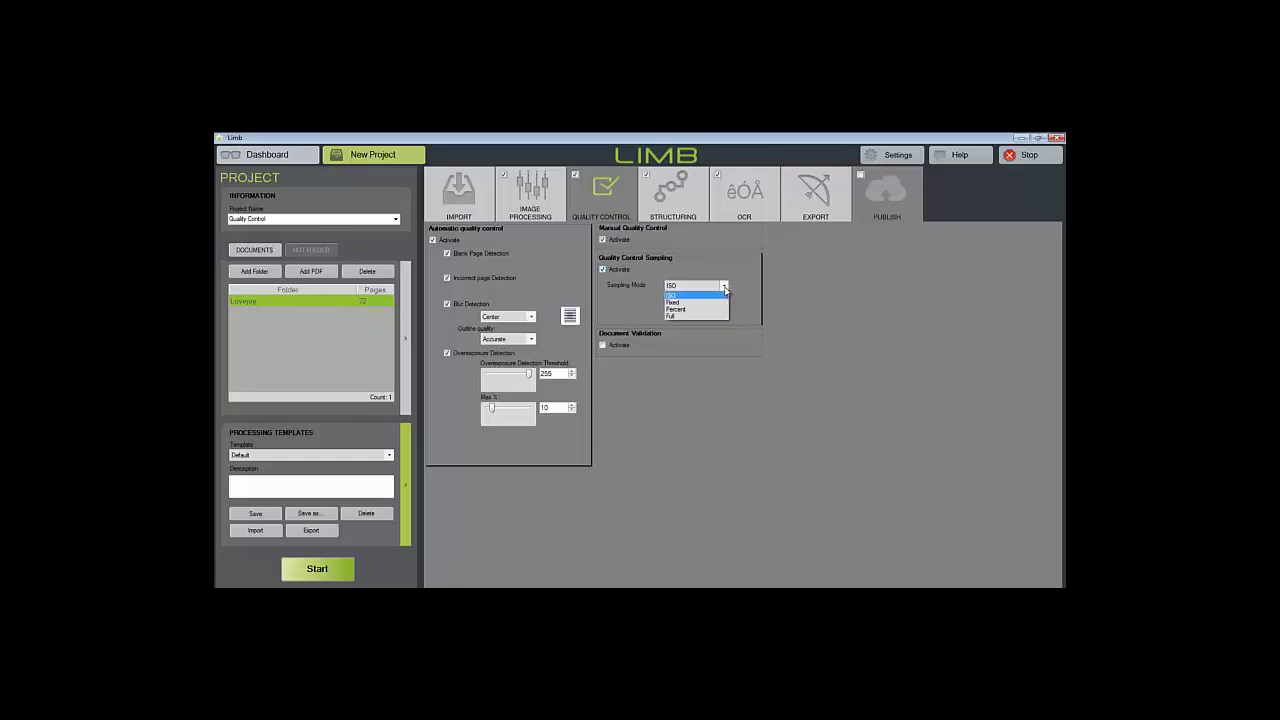
click(602, 360)
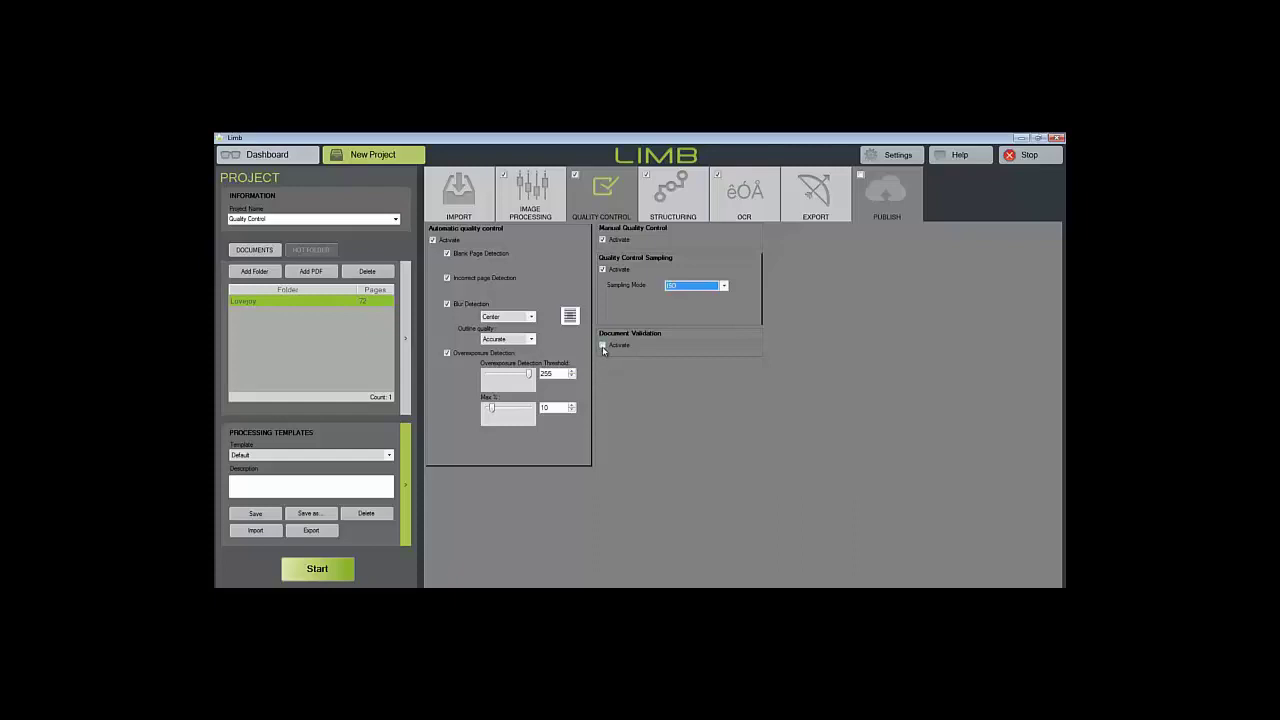
click(603, 346)
click(603, 346)
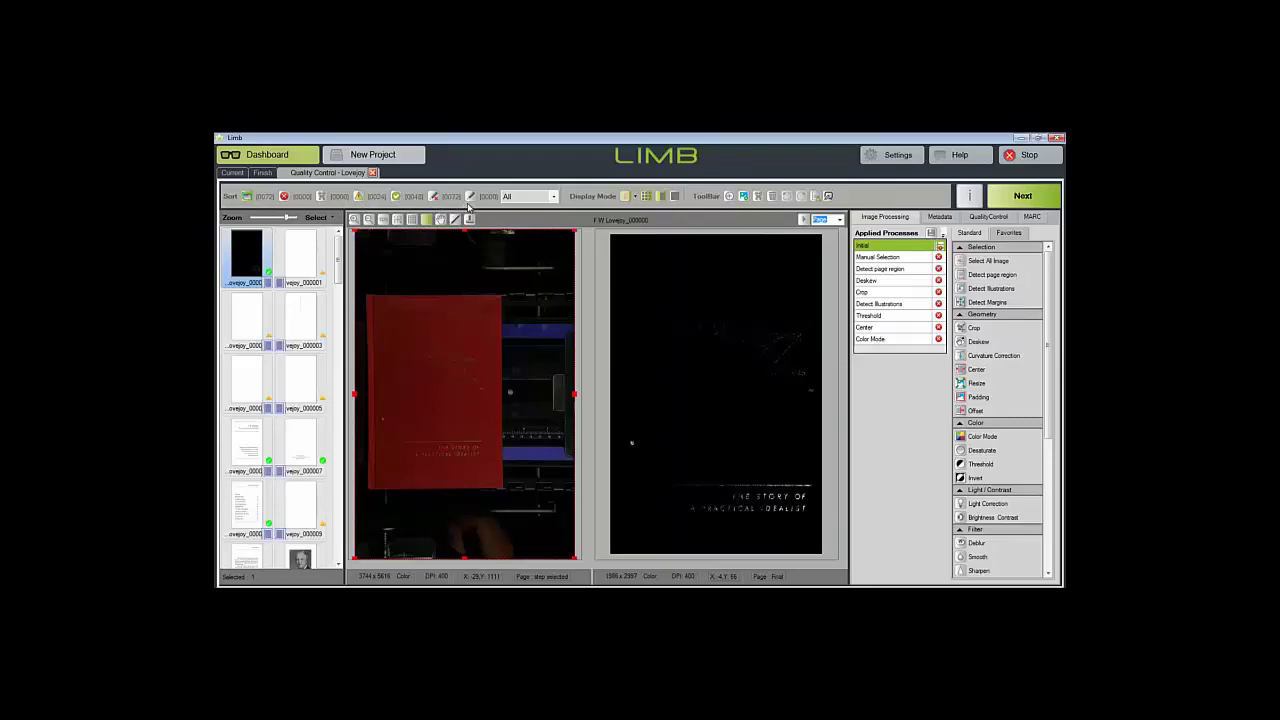
- Filter the pages by the Blank Page defect, review them with their defect list, and show all pages again
click(554, 197)
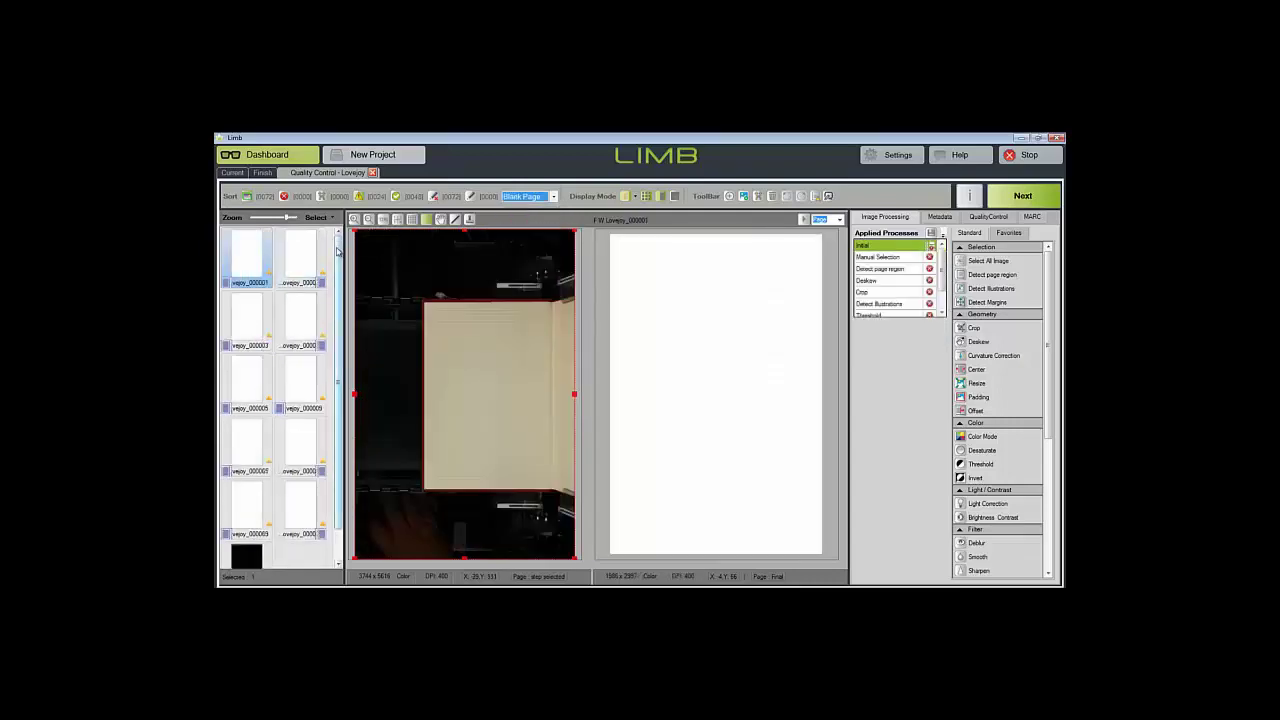
scroll(337, 255, down, 1)
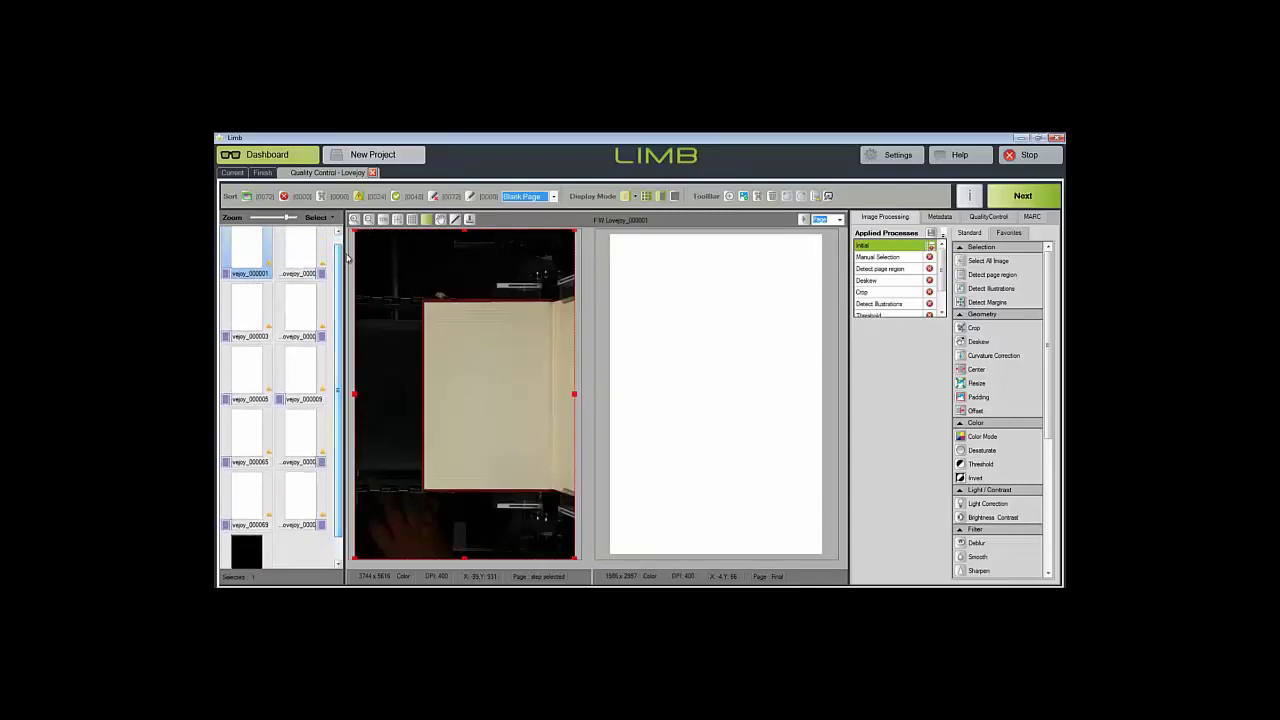
scroll(340, 258, up, 1)
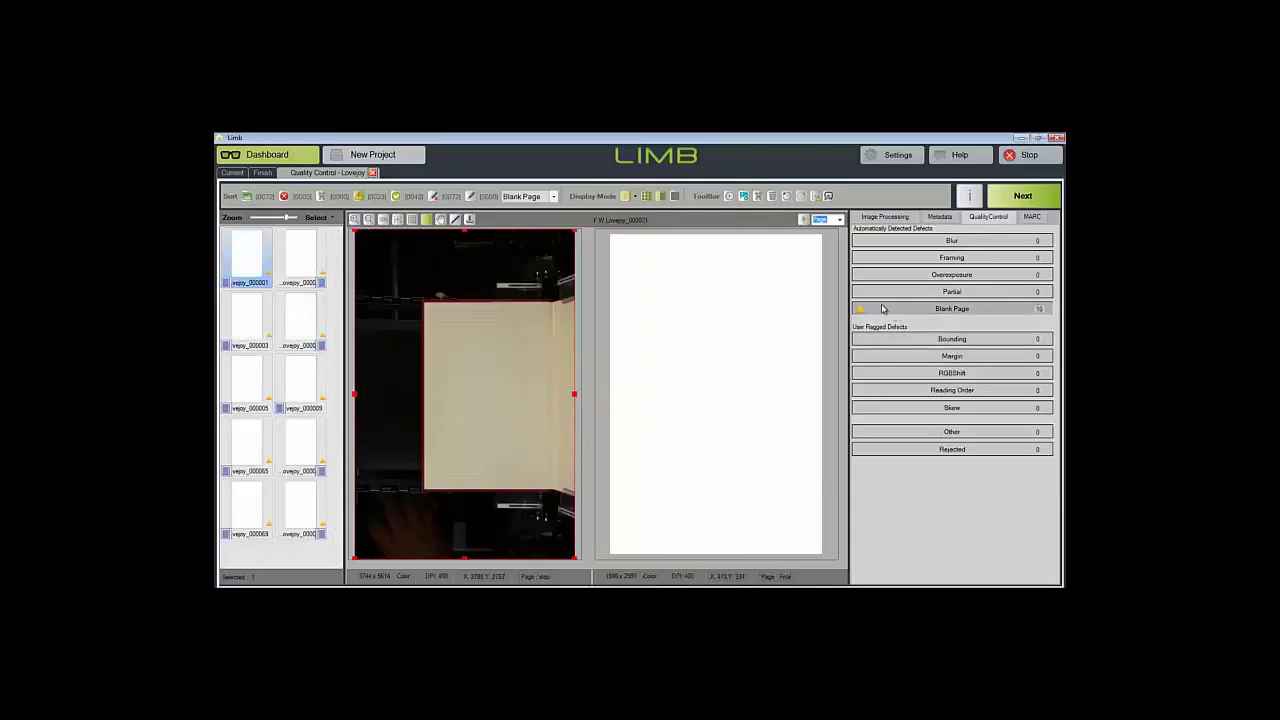
click(874, 218)
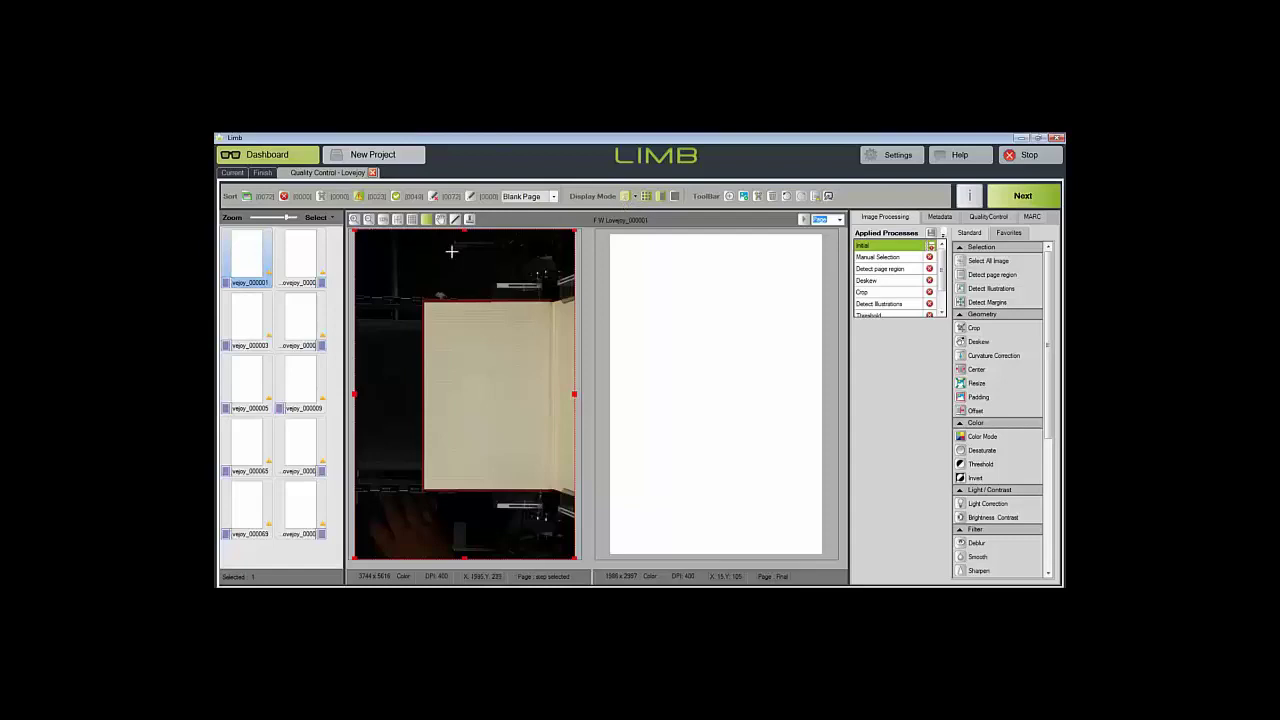
click(246, 197)
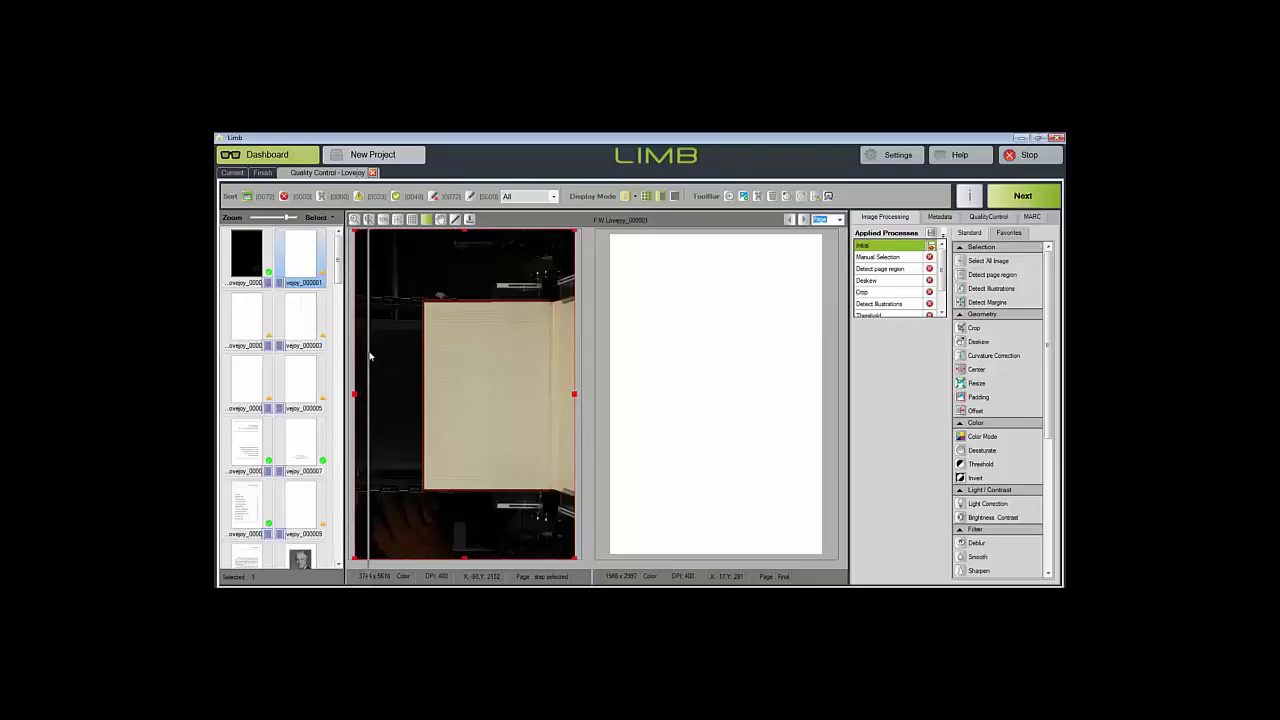
- Widen the thumbnail area and examine the page at the Detect Illustrations step using three viewers
drag(348, 356, 364, 356)
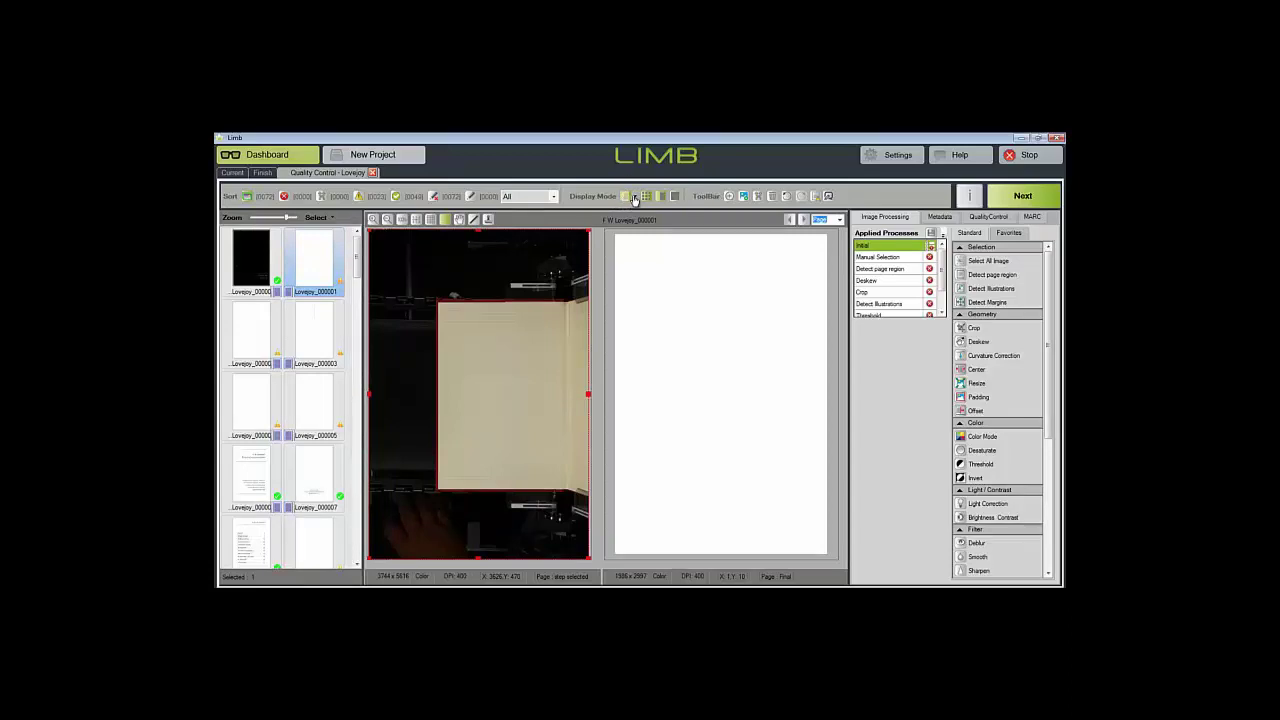
click(637, 198)
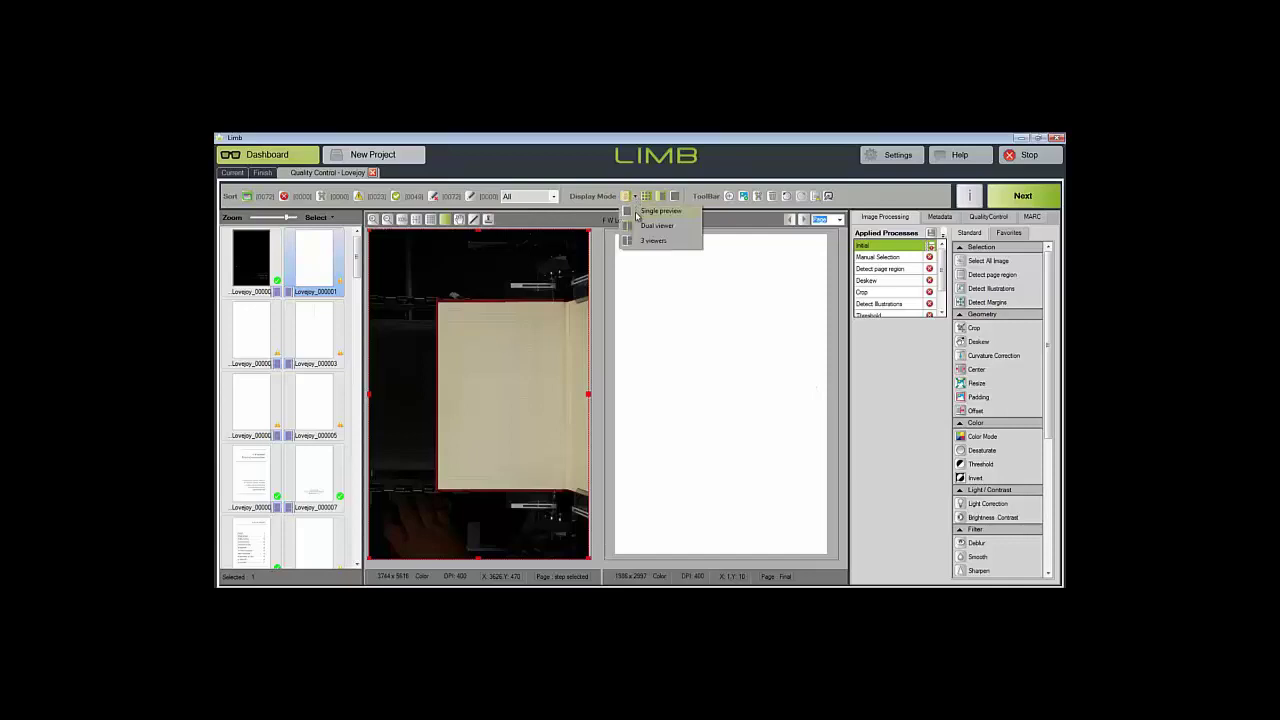
click(638, 241)
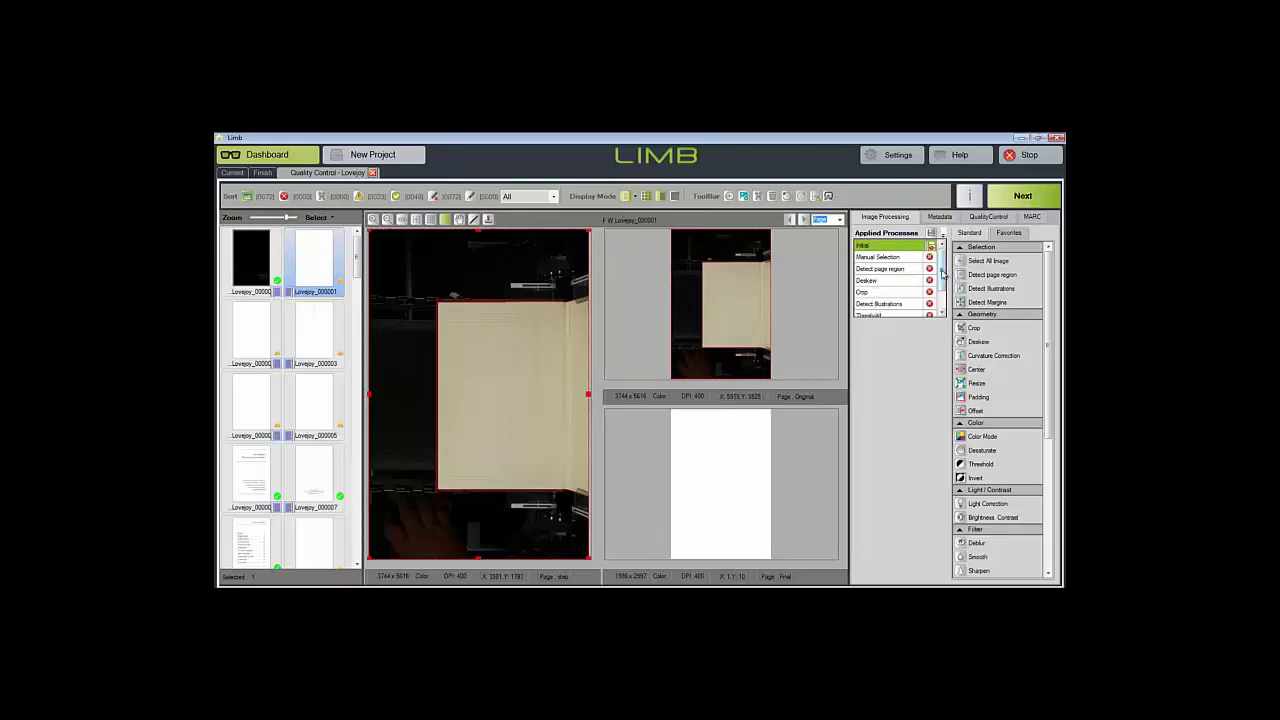
scroll(945, 275, down, 2)
click(908, 281)
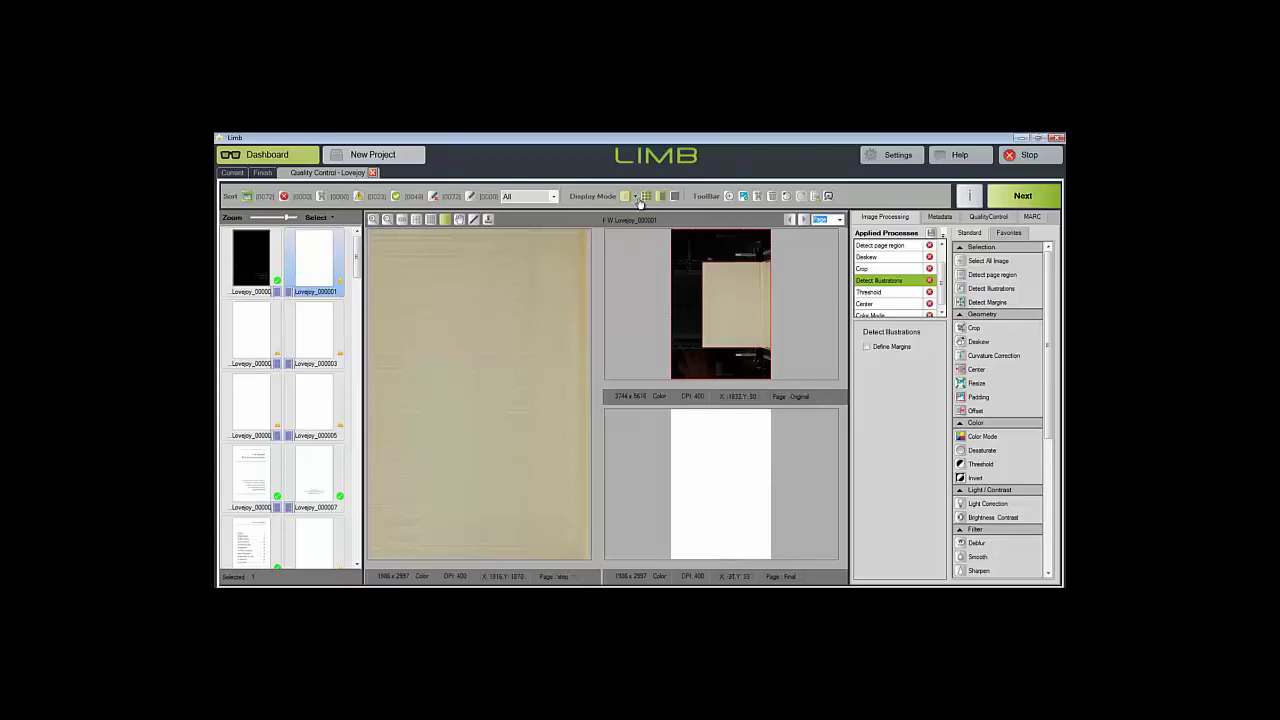
- Switch to the dual viewer and examine the page at the Threshold step
click(637, 198)
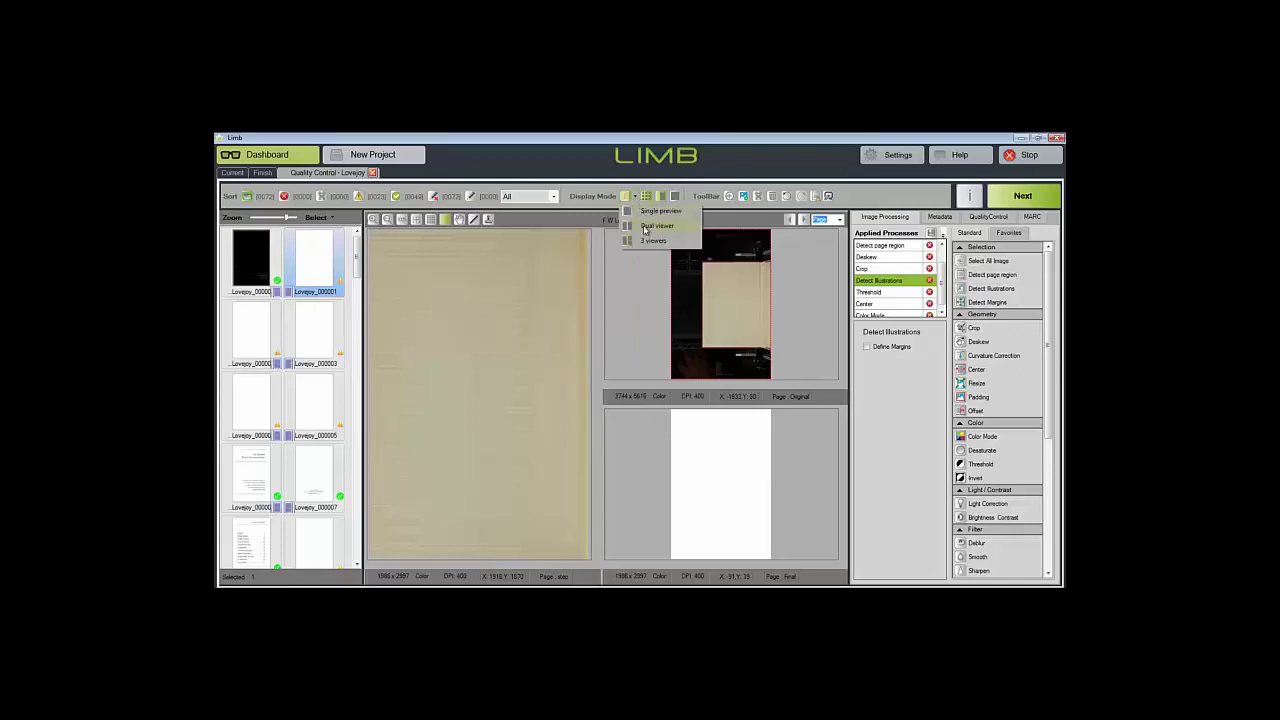
click(645, 228)
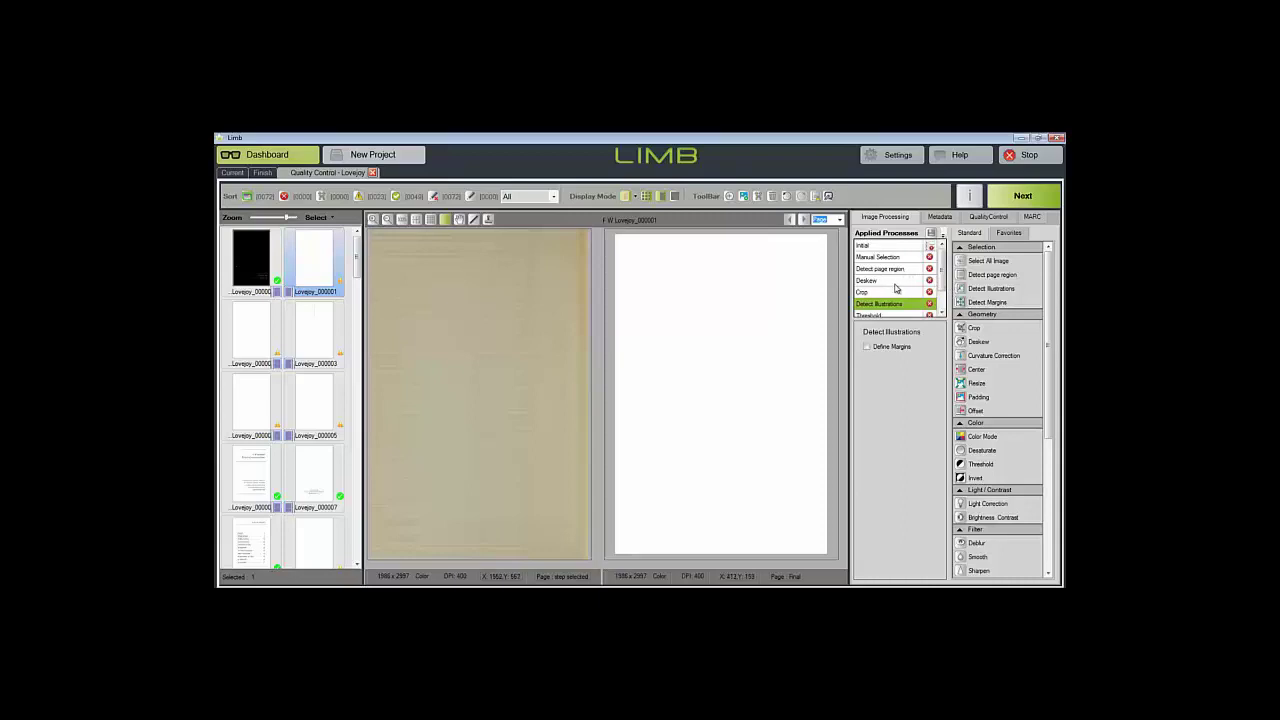
scroll(946, 275, down, 1)
click(869, 304)
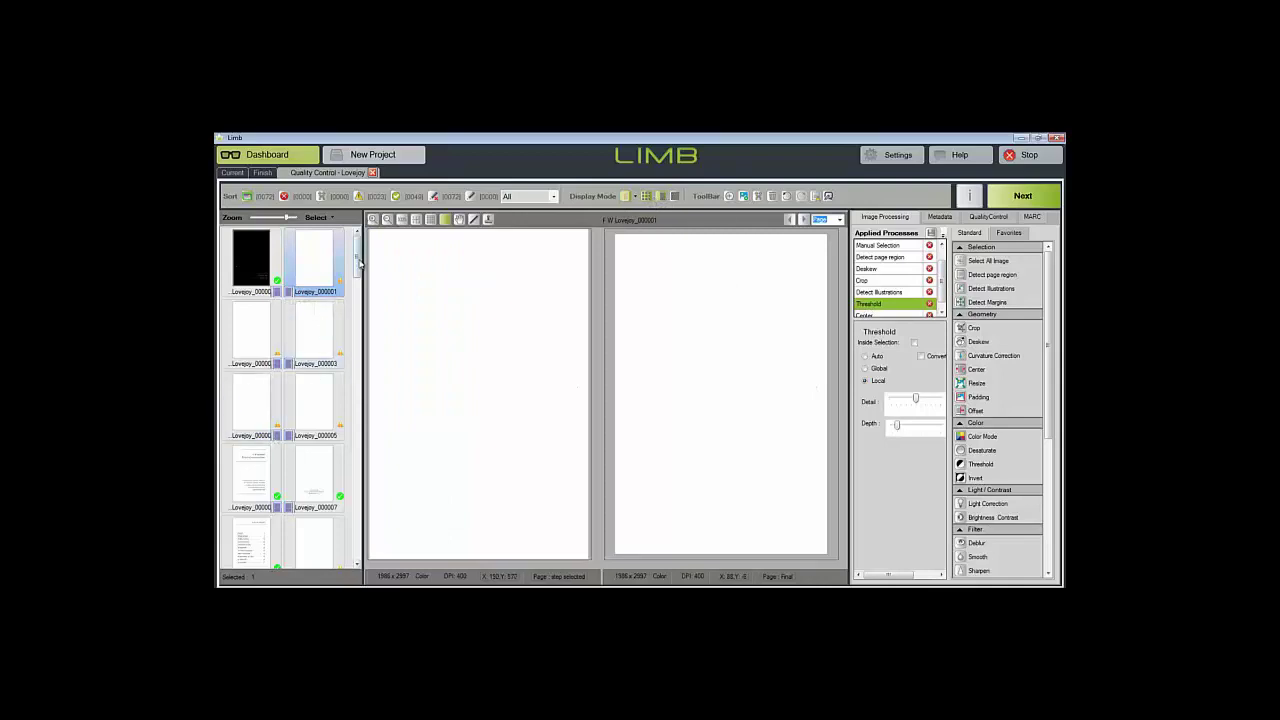
- Select the portrait page numbered 000011 and show it in the single preview
scroll(314, 330, down, 5)
click(316, 299)
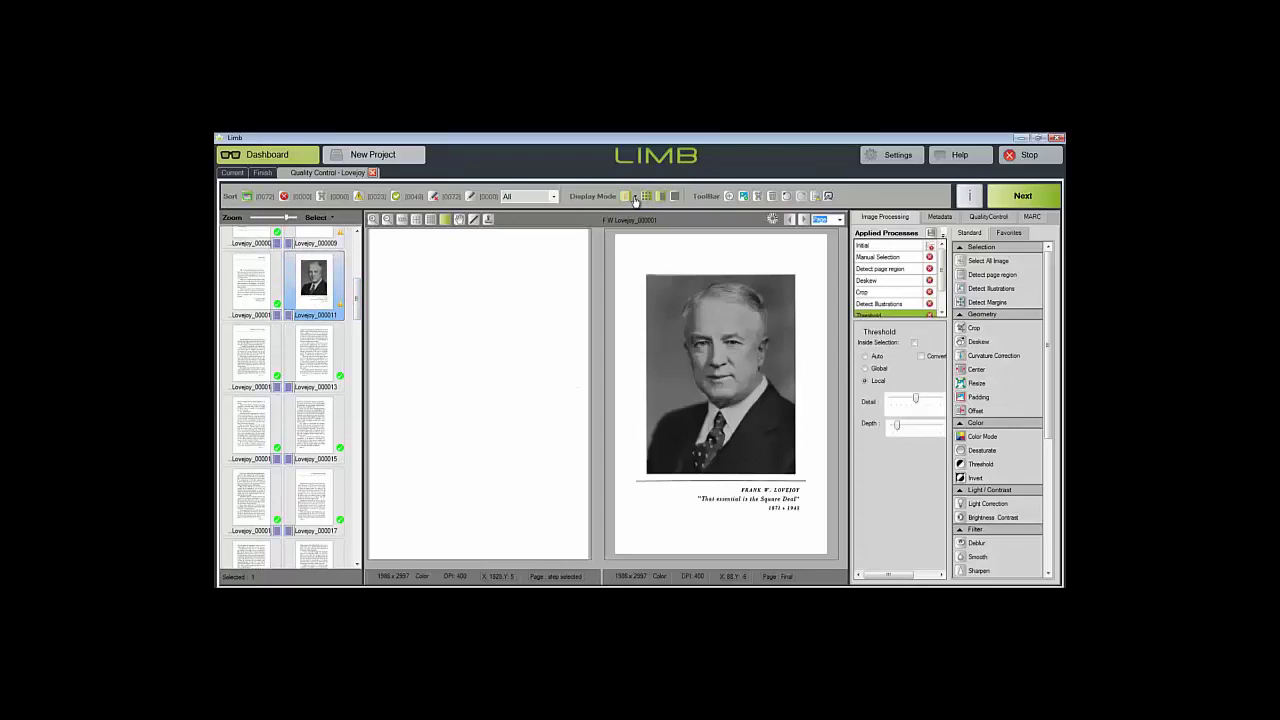
click(635, 197)
click(636, 212)
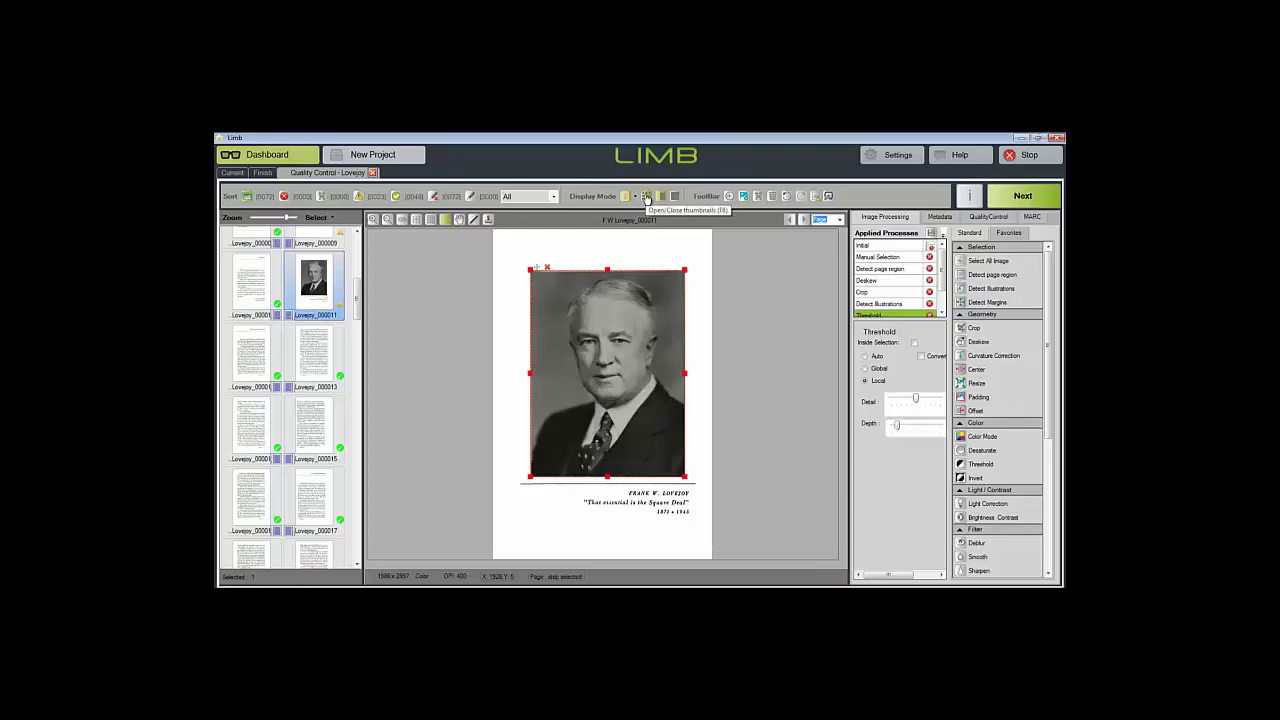
- Hide and restore the page thumbnails and the processing steps
click(646, 197)
click(646, 197)
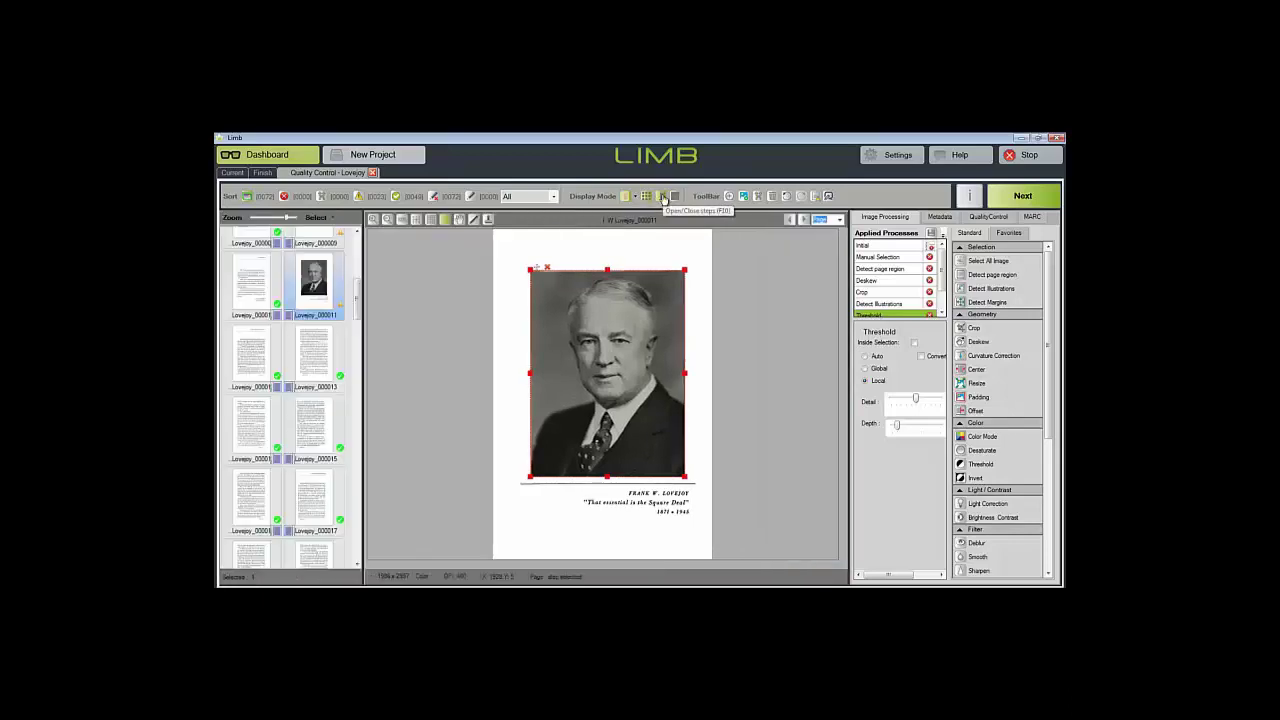
click(662, 197)
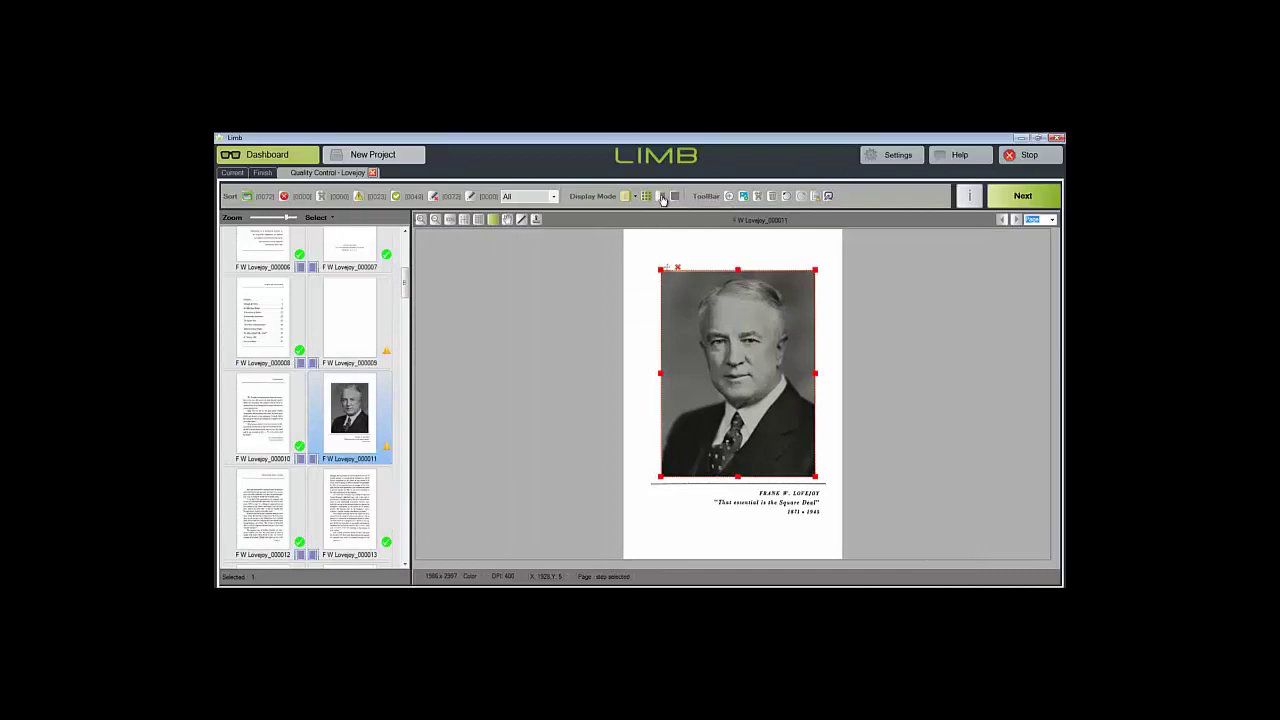
click(662, 197)
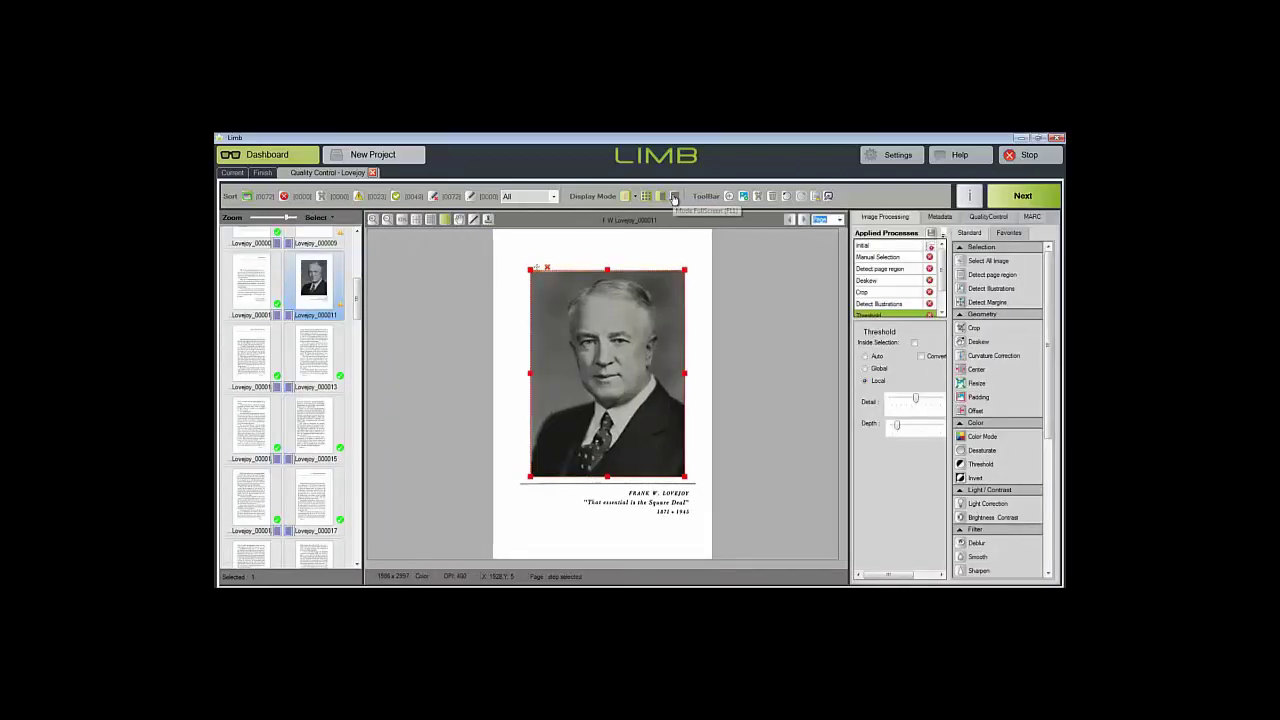
- View the portrait page in full screen, browse two pages forward, and leave the full-screen view
click(674, 198)
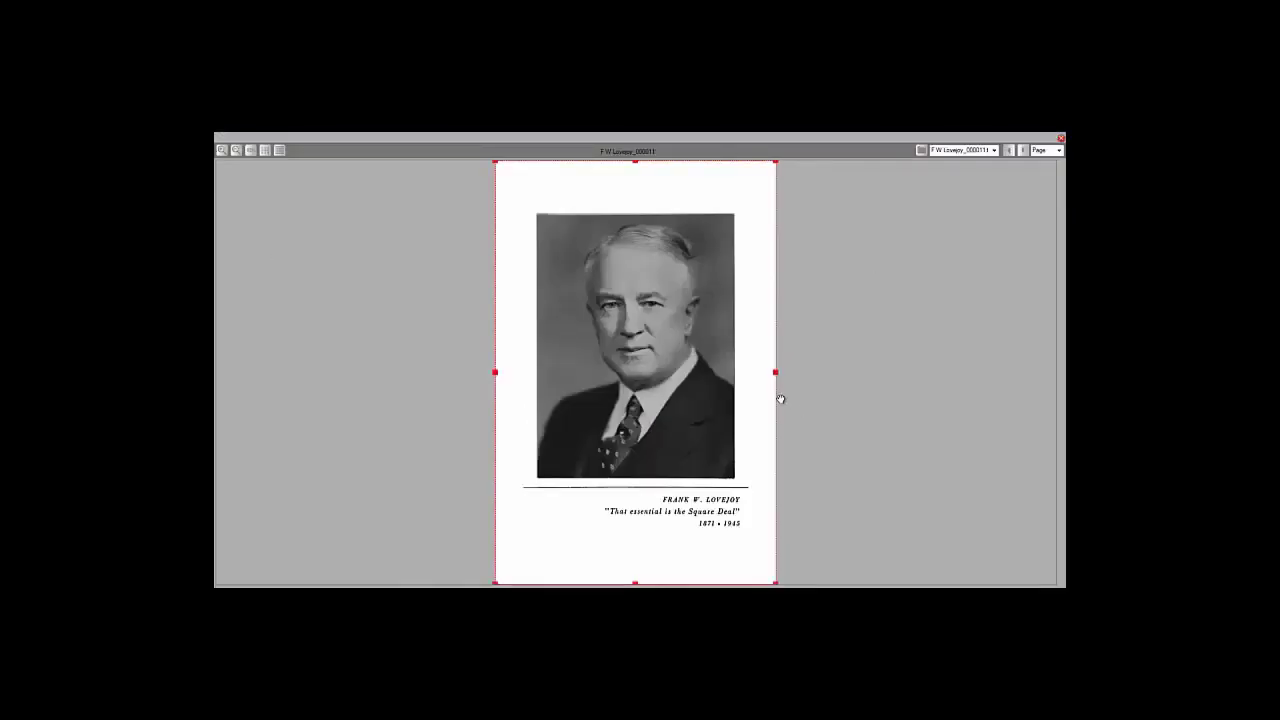
click(1022, 150)
click(1022, 150)
click(1060, 139)
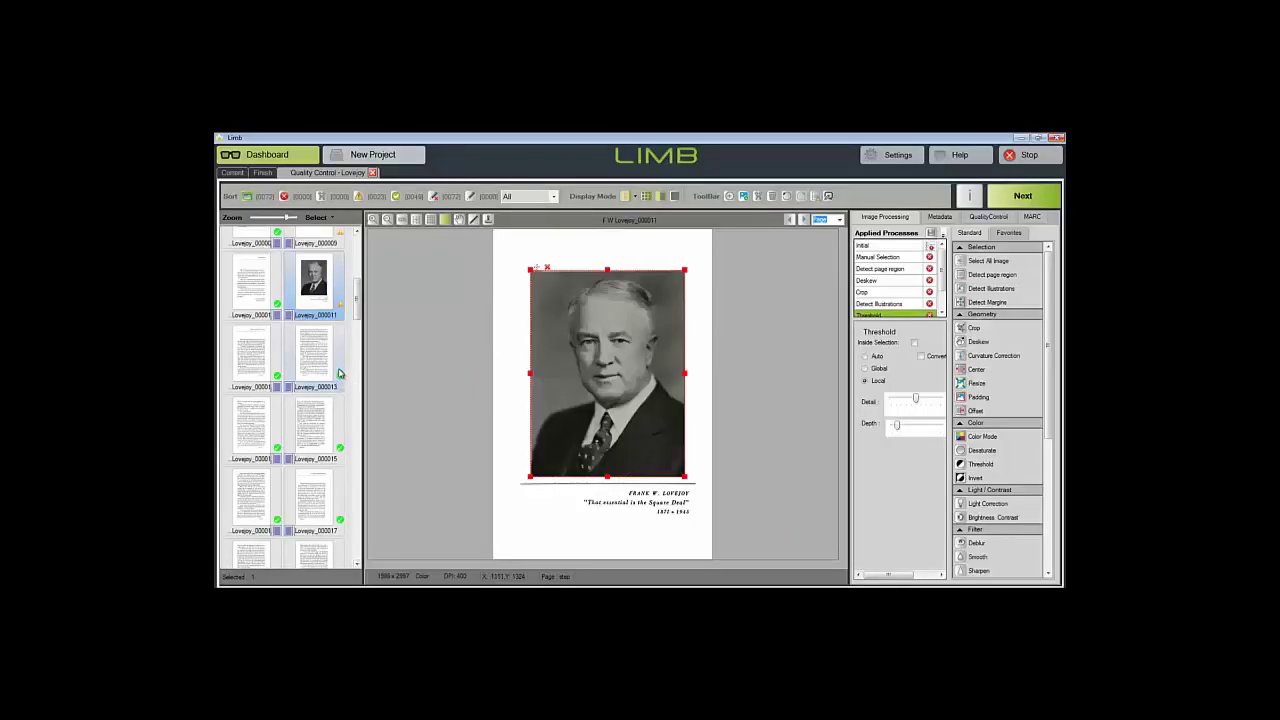
- Add the note "Demo QC" to the project notes and close the notes window
drag(358, 314, 358, 270)
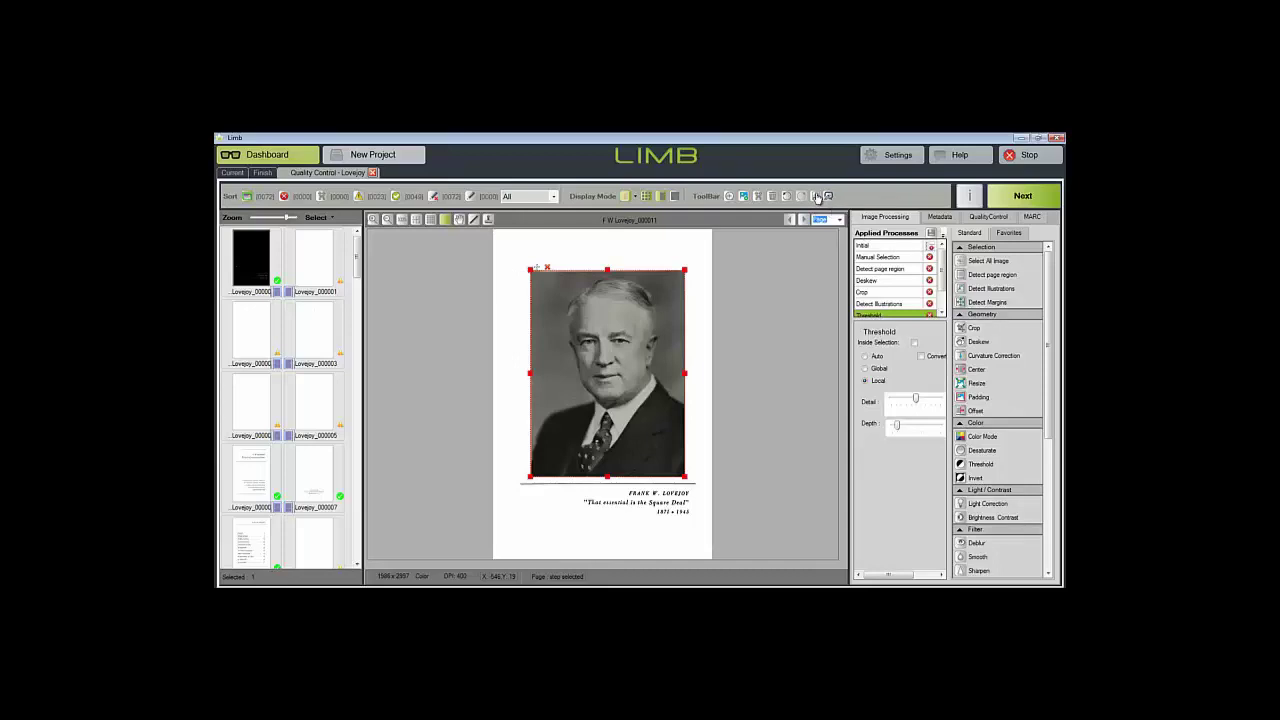
click(829, 197)
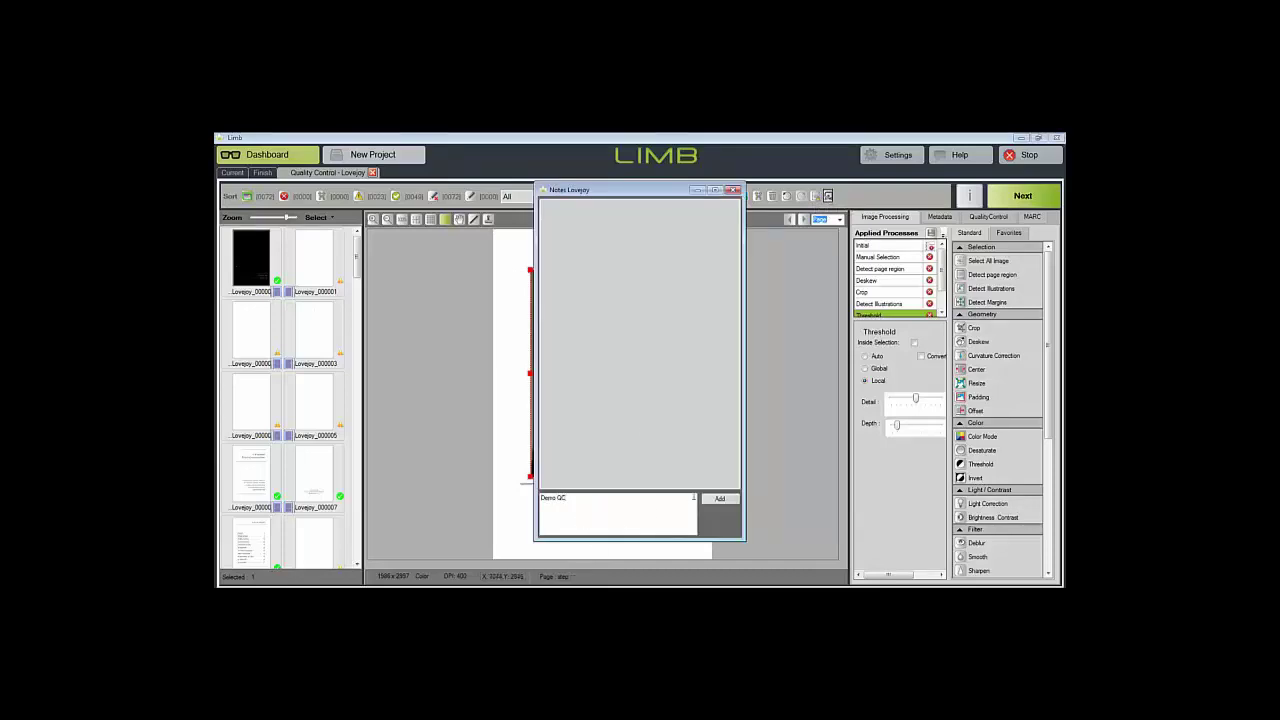
click(718, 500)
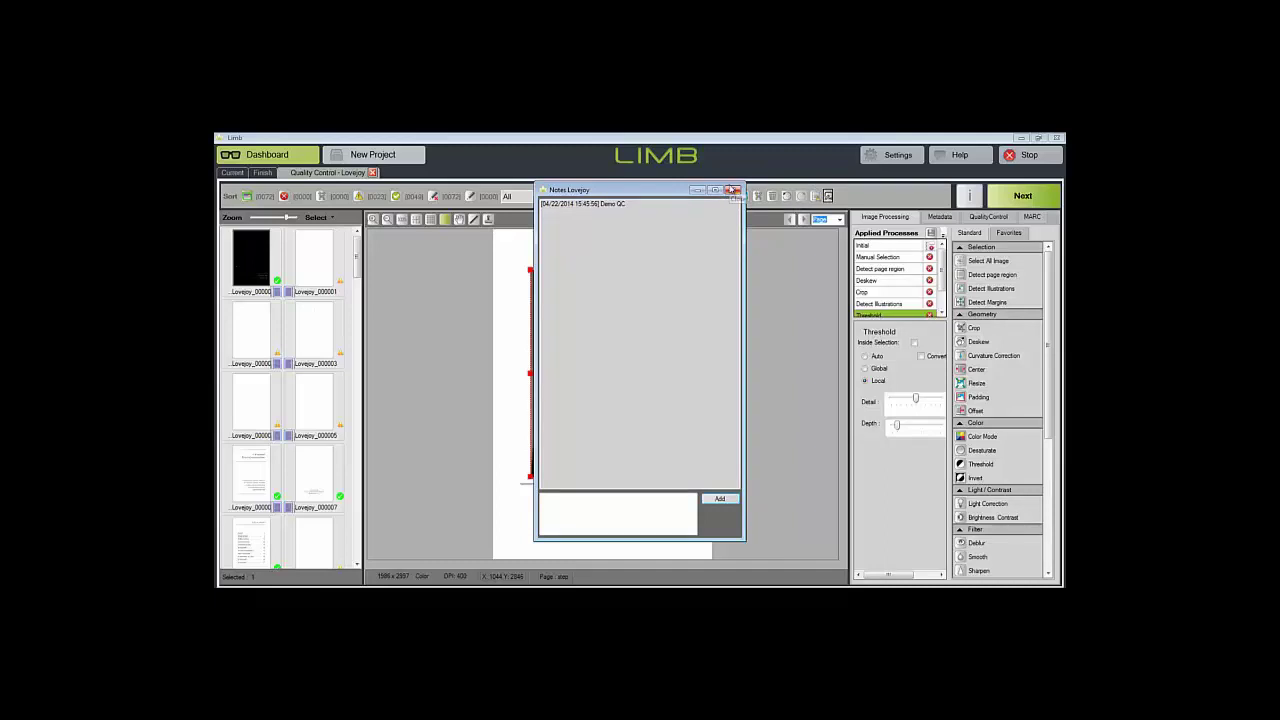
click(732, 191)
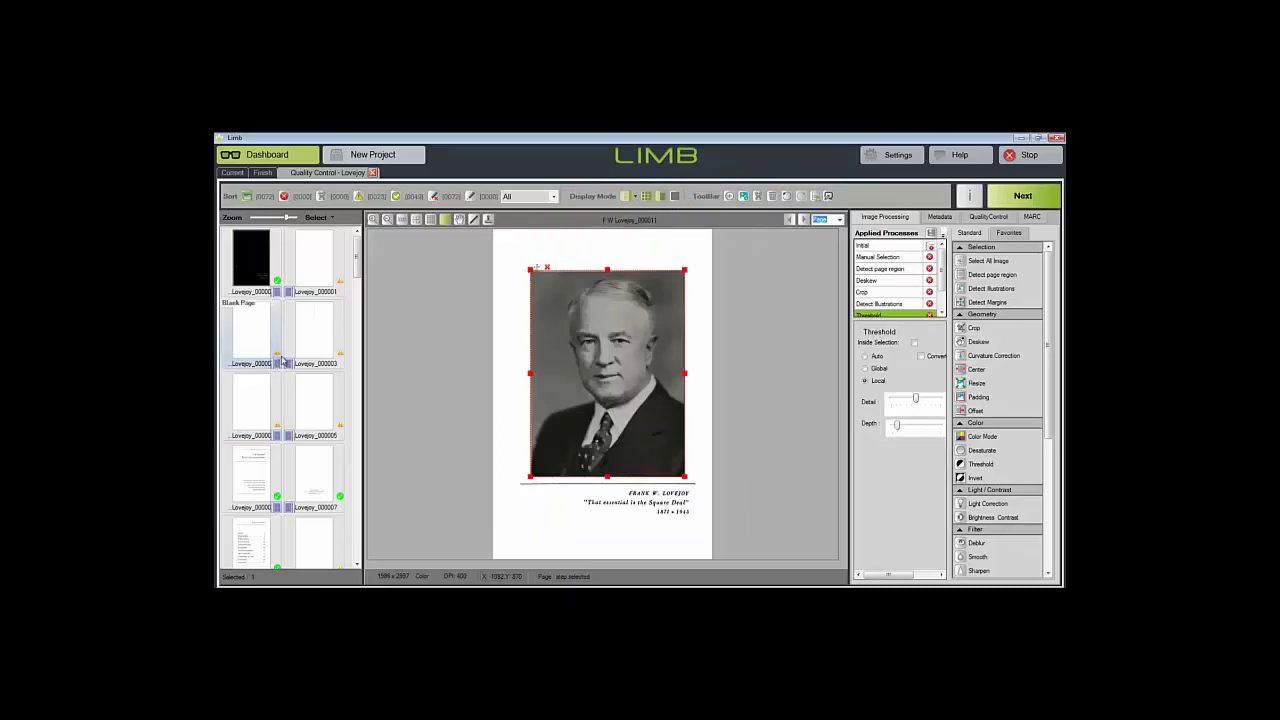
- Display the alignment grid over the portrait page and hide it again
drag(357, 252, 356, 292)
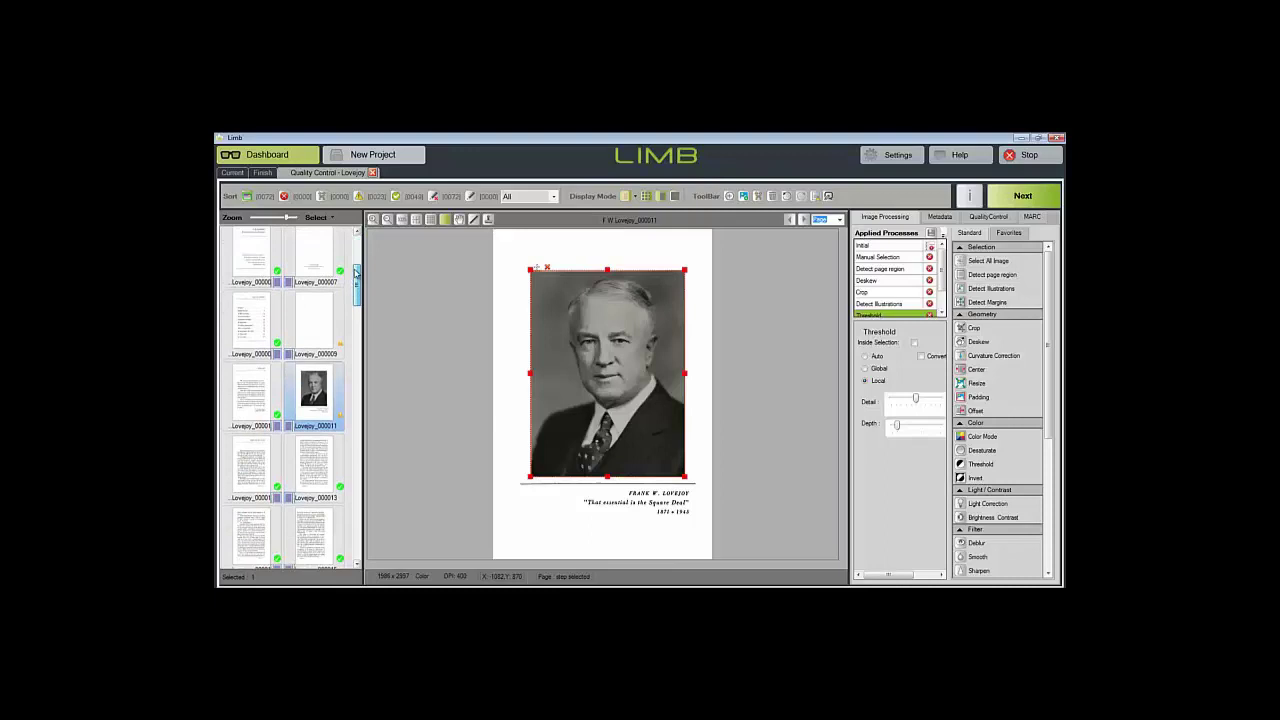
click(431, 220)
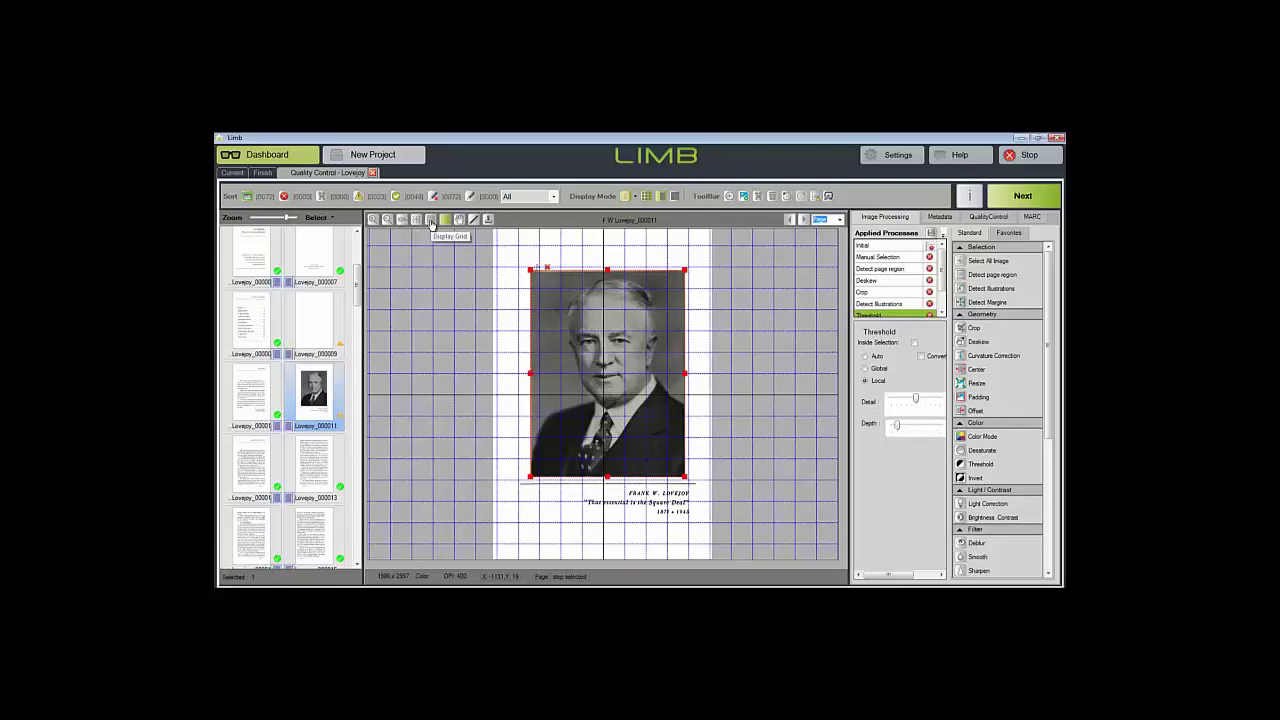
click(432, 222)
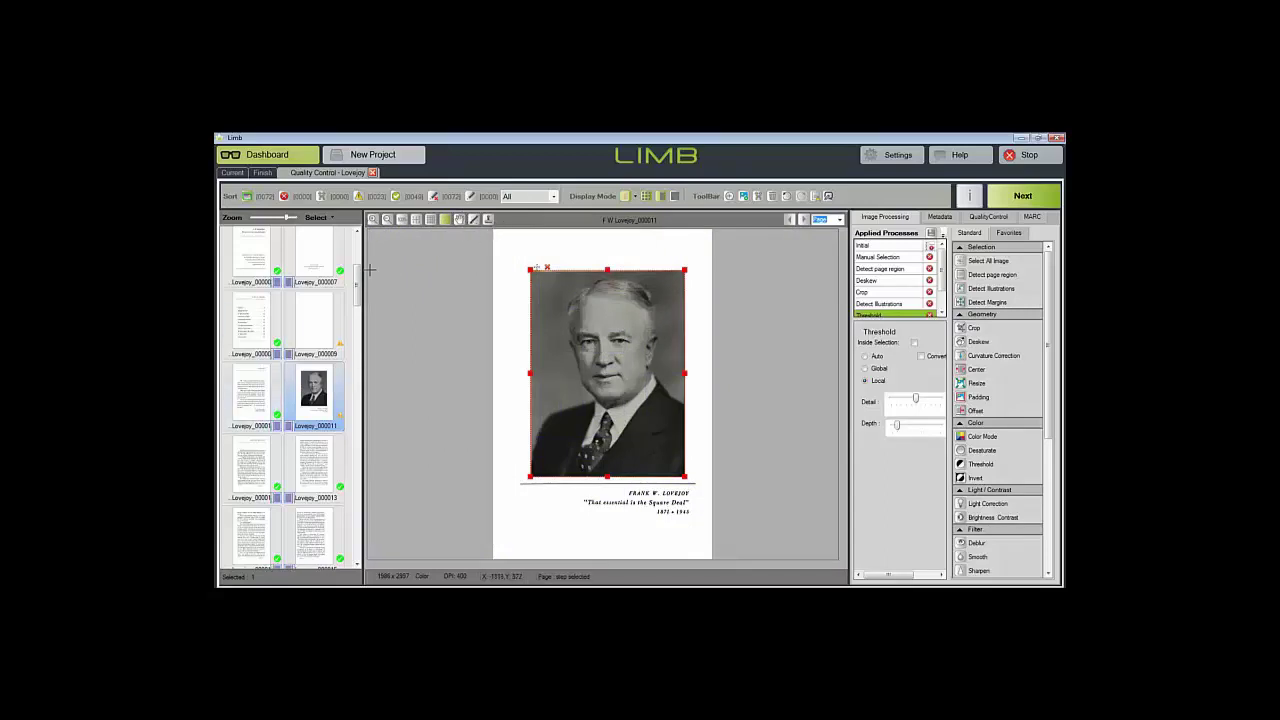
- Show the portrait page at its Detect page region step
drag(357, 281, 357, 302)
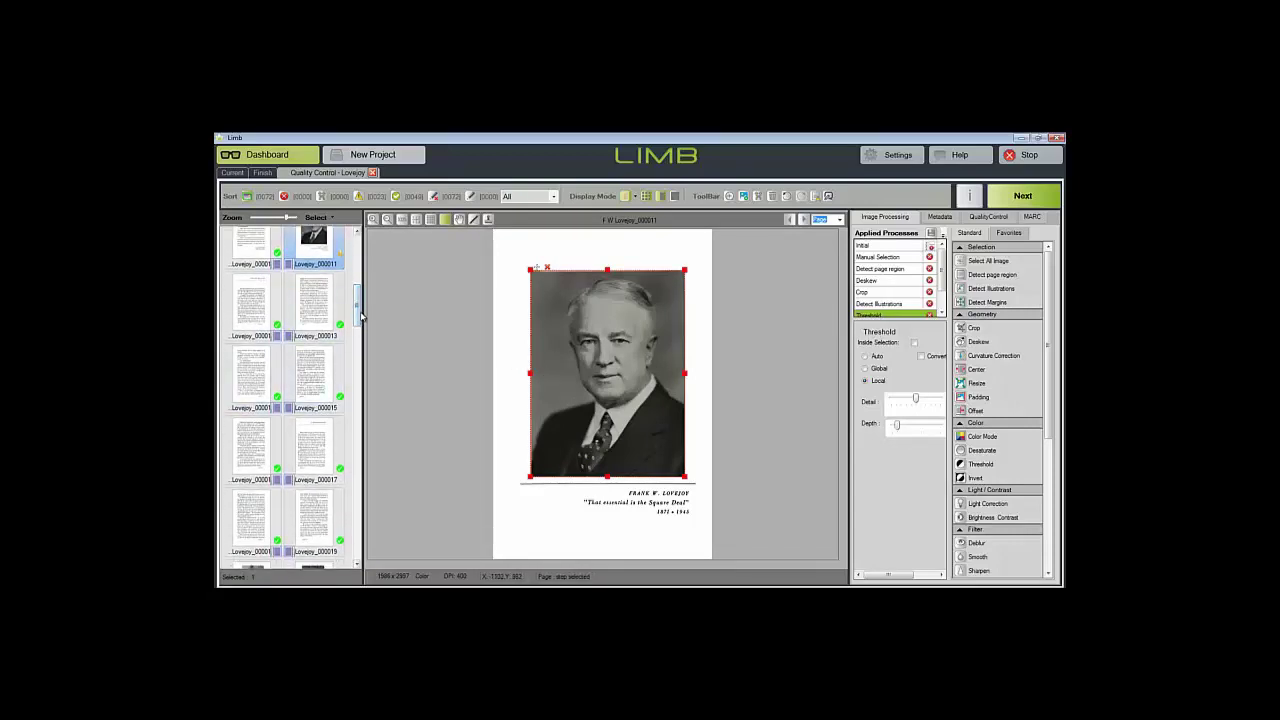
scroll(357, 314, down, 1)
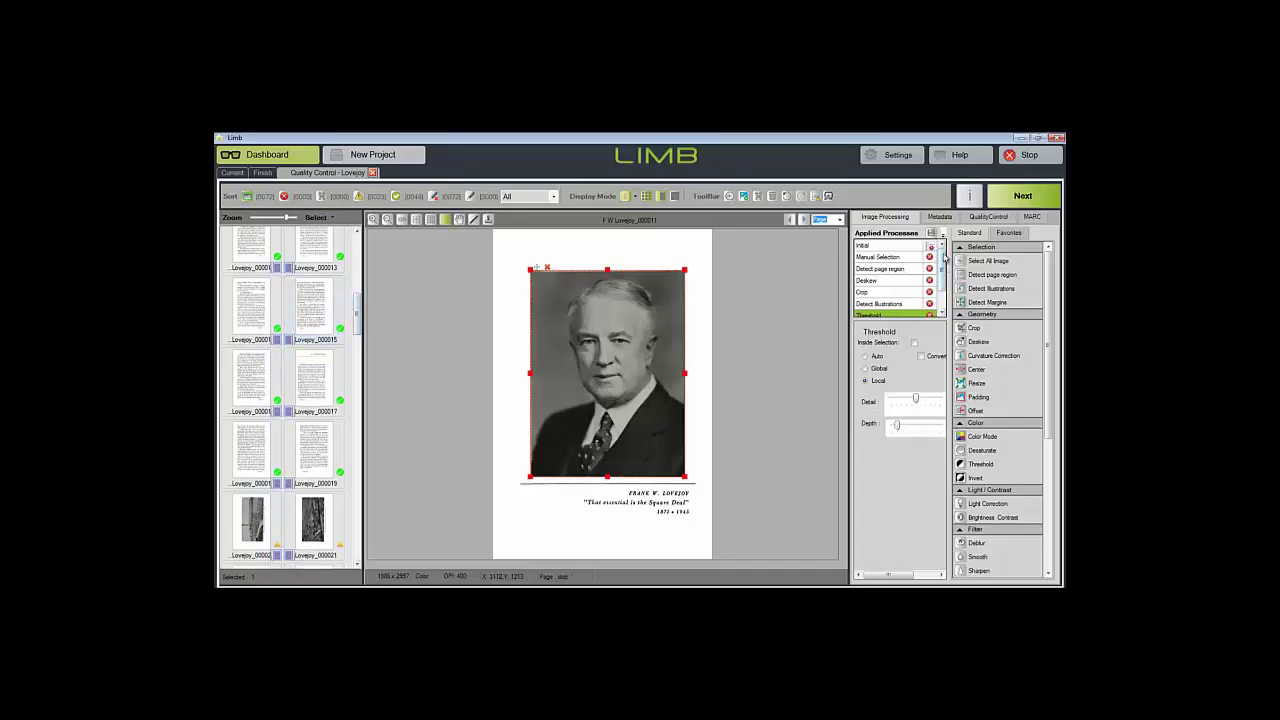
drag(943, 265, 942, 262)
click(880, 269)
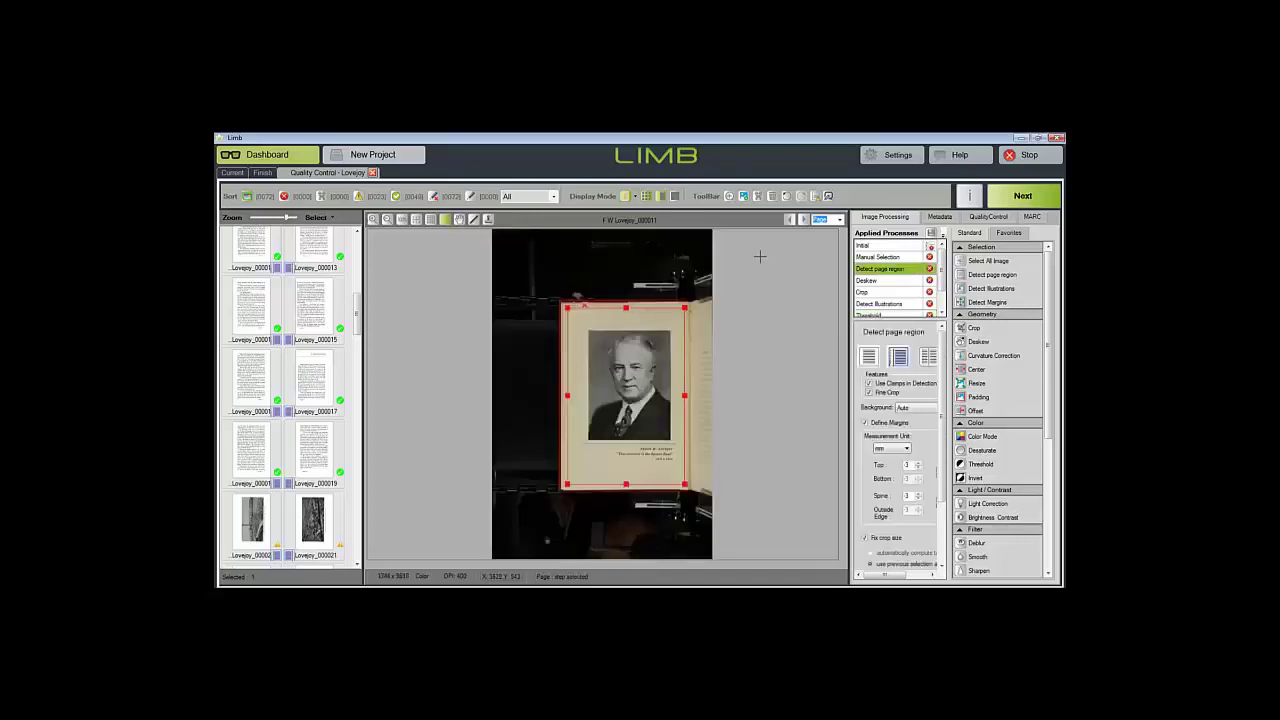
- Show page 000015 in the 3 viewers layout and shift its page region slightly toward the page's outer edge
click(320, 312)
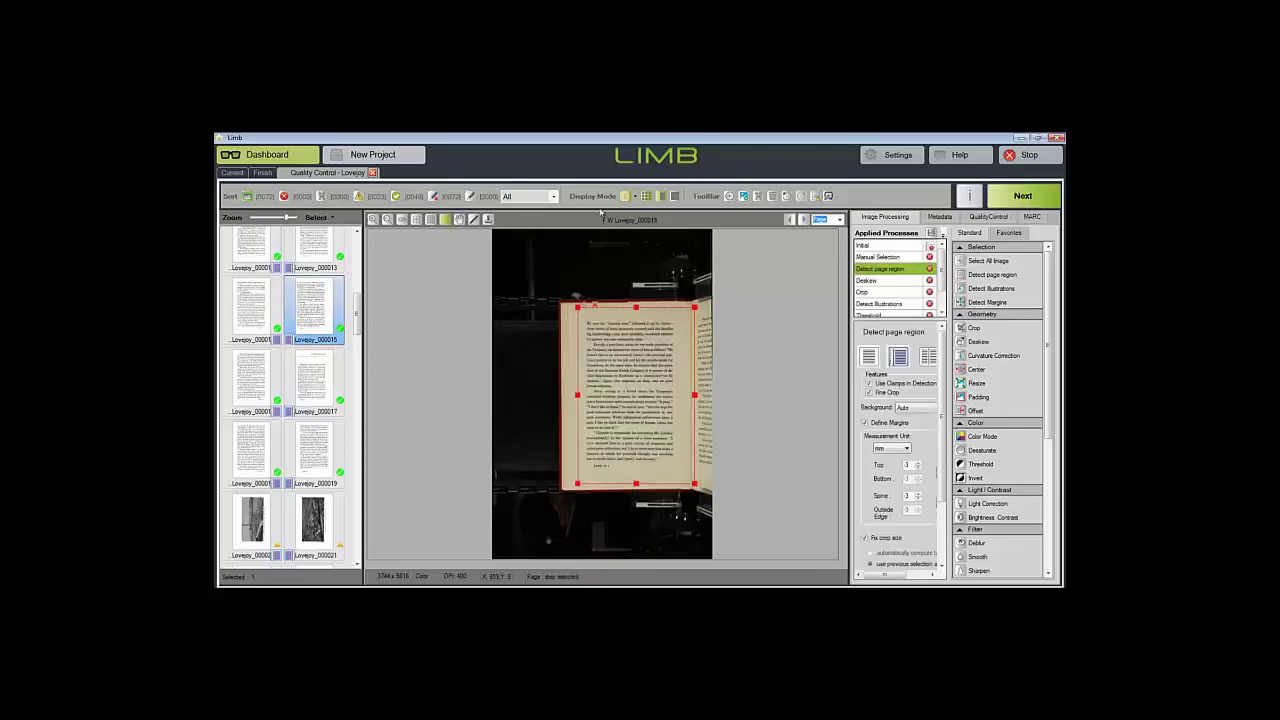
click(636, 197)
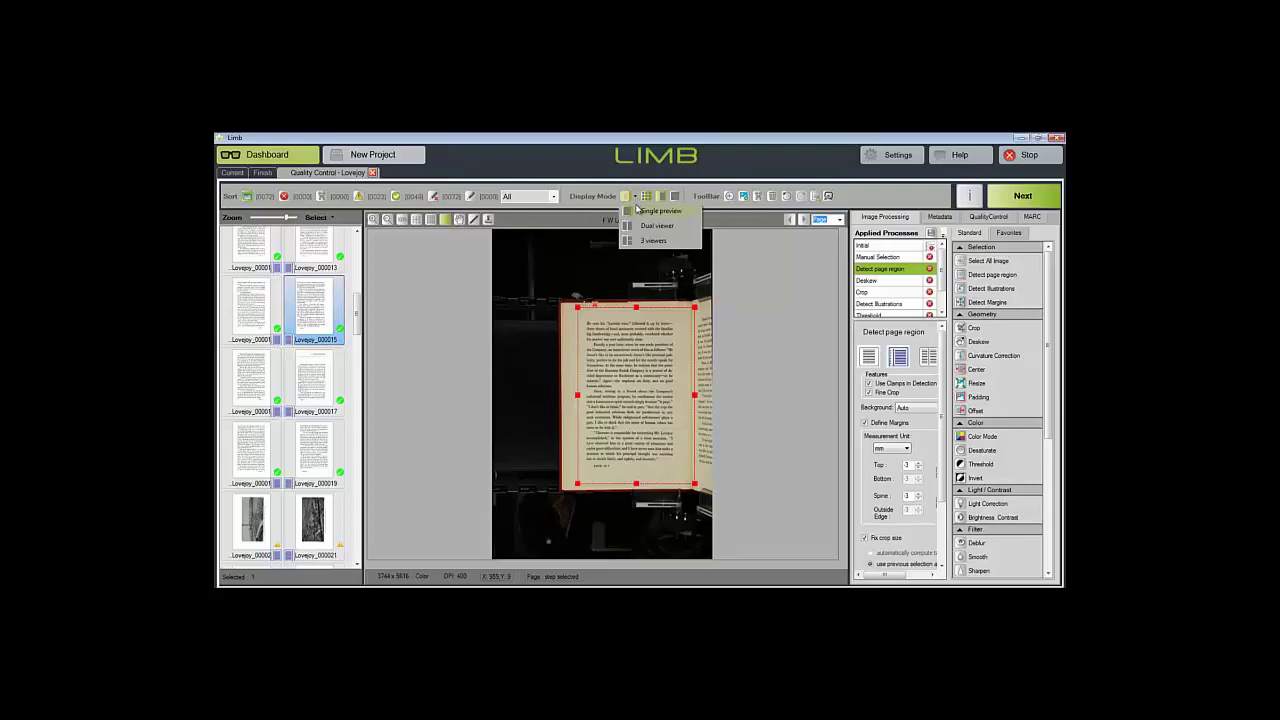
click(629, 243)
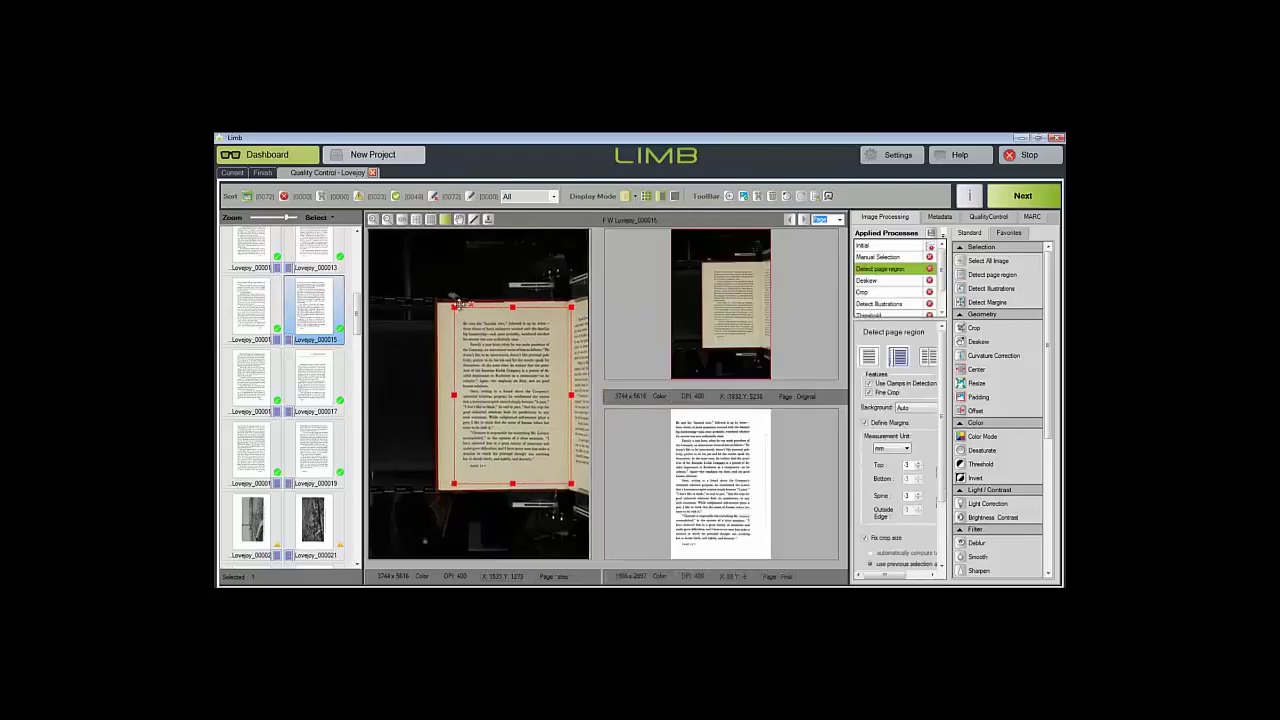
drag(460, 303, 453, 304)
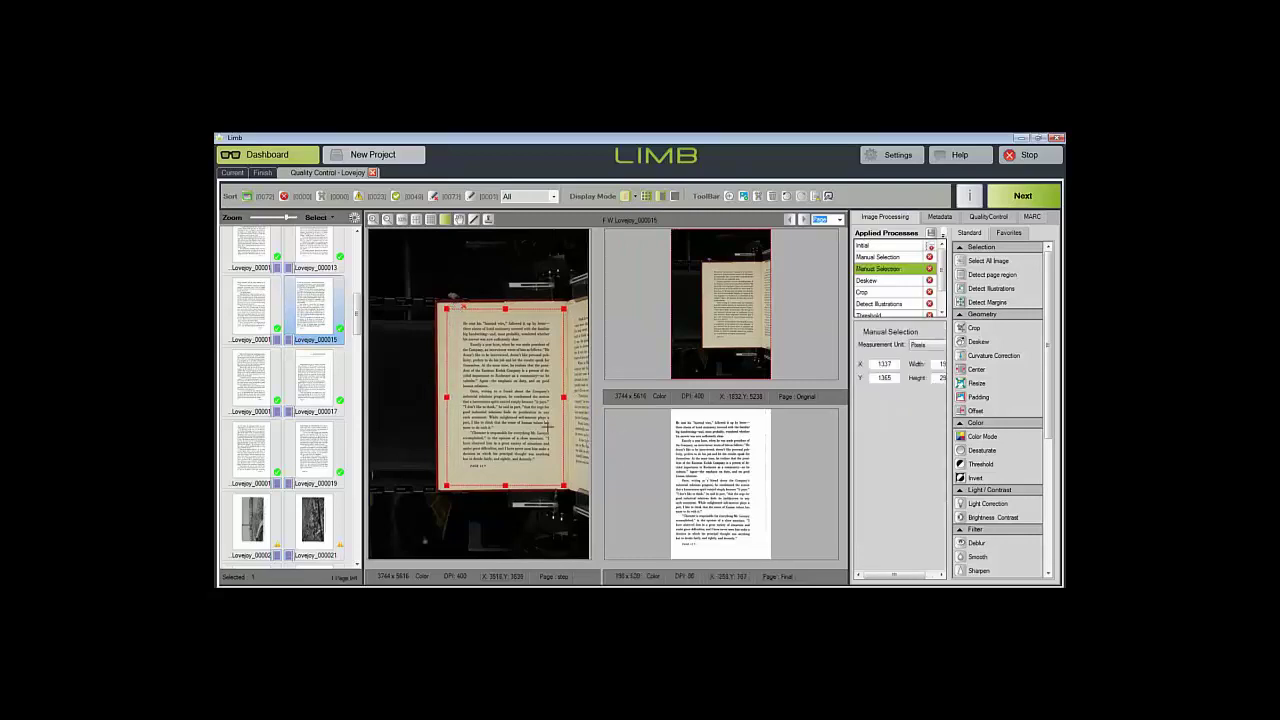
- Select page 000017 and shift its detected page region toward the page's outer edge
drag(352, 325, 357, 330)
key(Down)
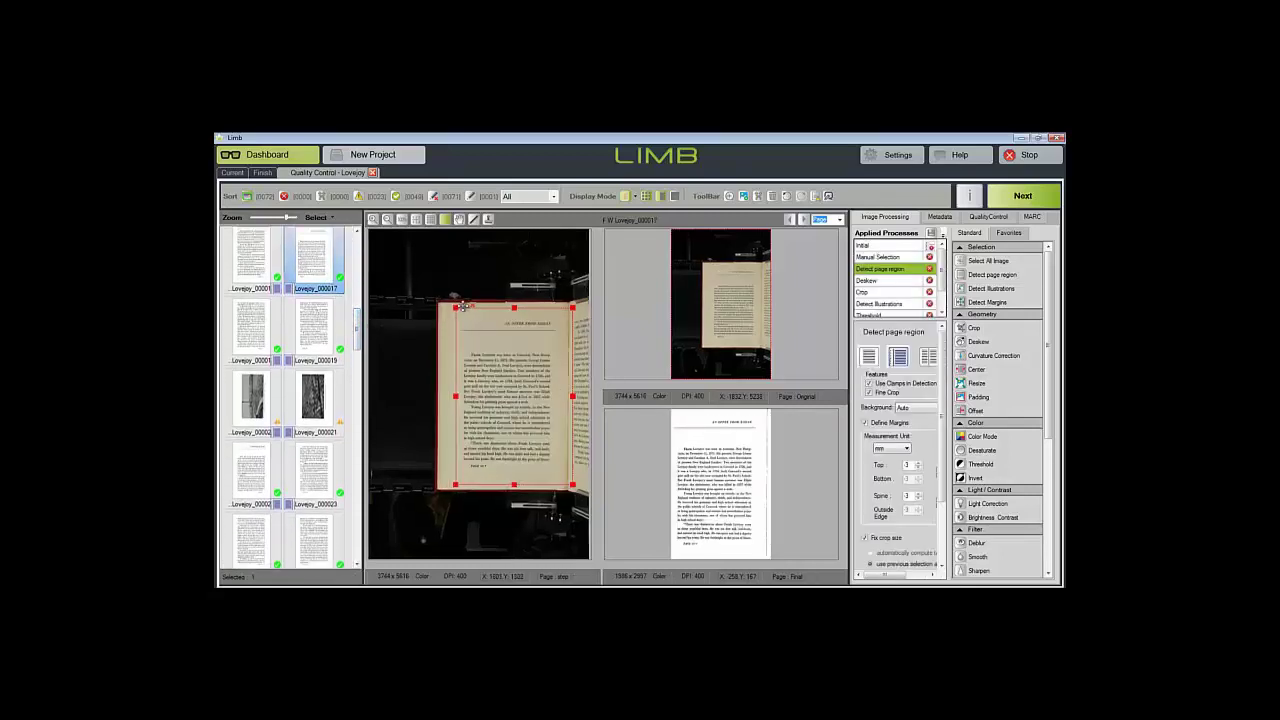
drag(462, 307, 448, 304)
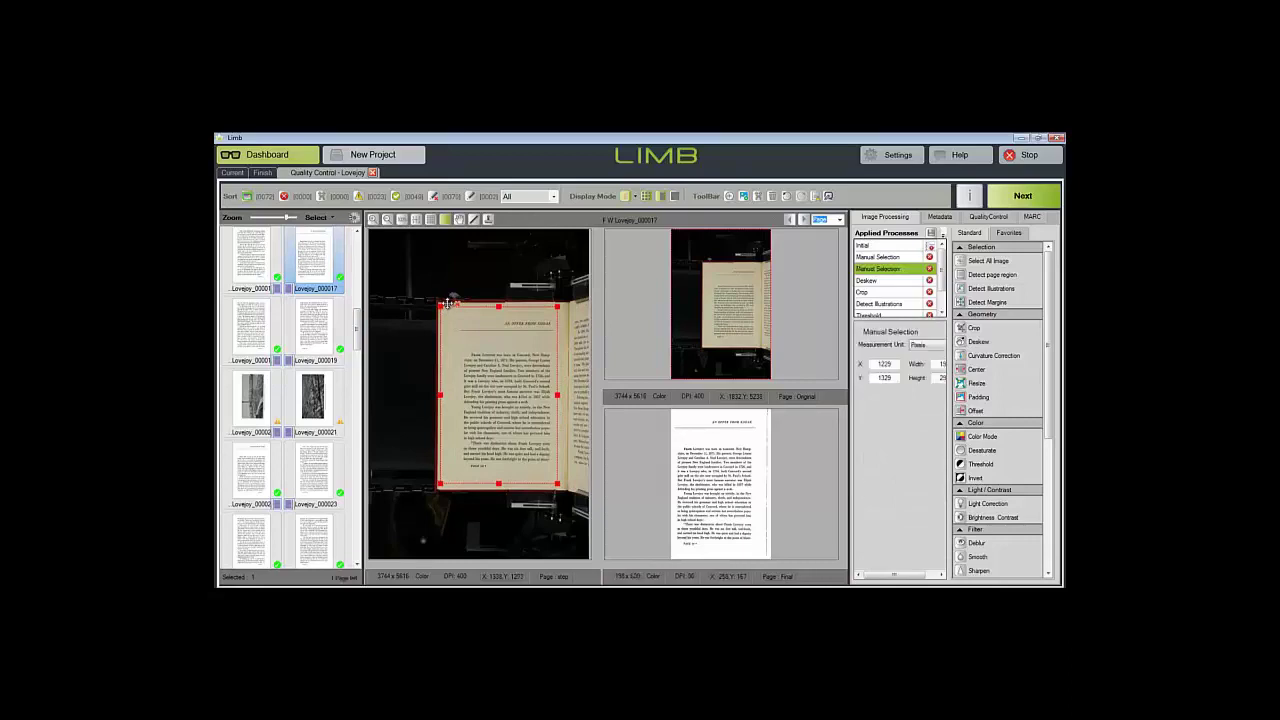
- Select pages 000035 and 000039, move the page region slightly upward, and apply the change to both selected pages
scroll(356, 330, down, 1)
drag(356, 330, 333, 400)
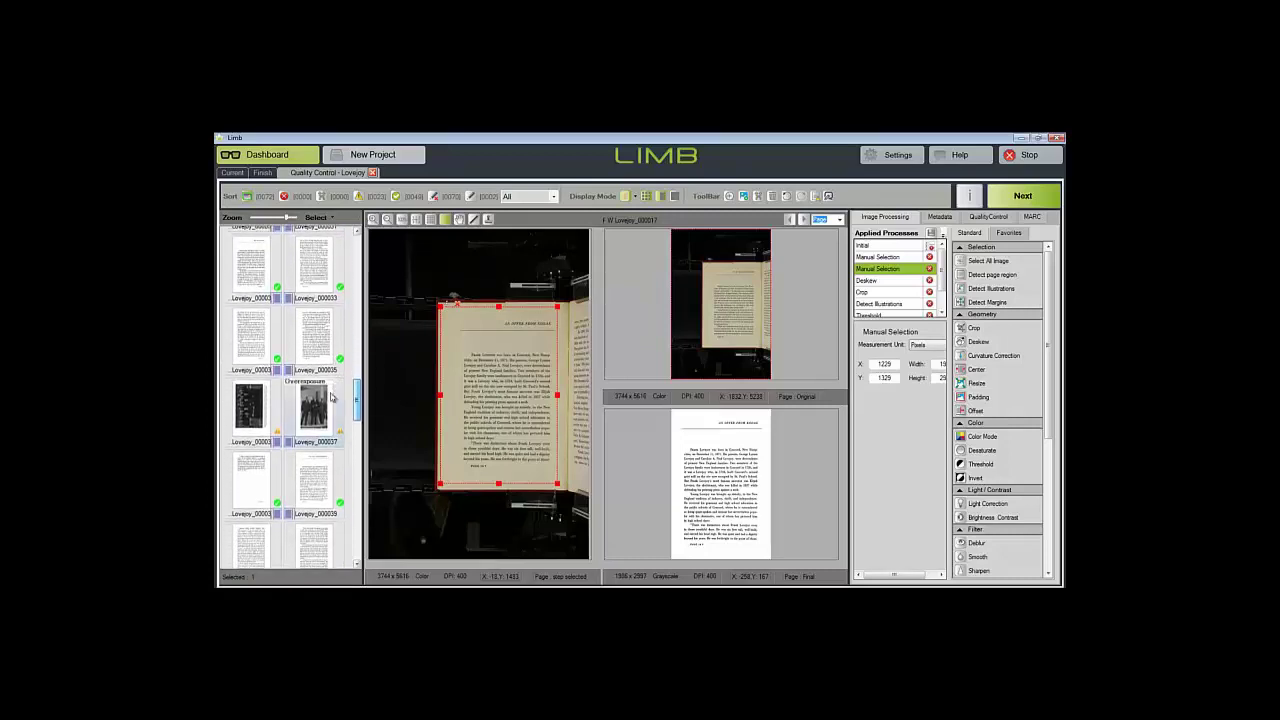
click(308, 335)
drag(358, 387, 357, 407)
click(328, 333)
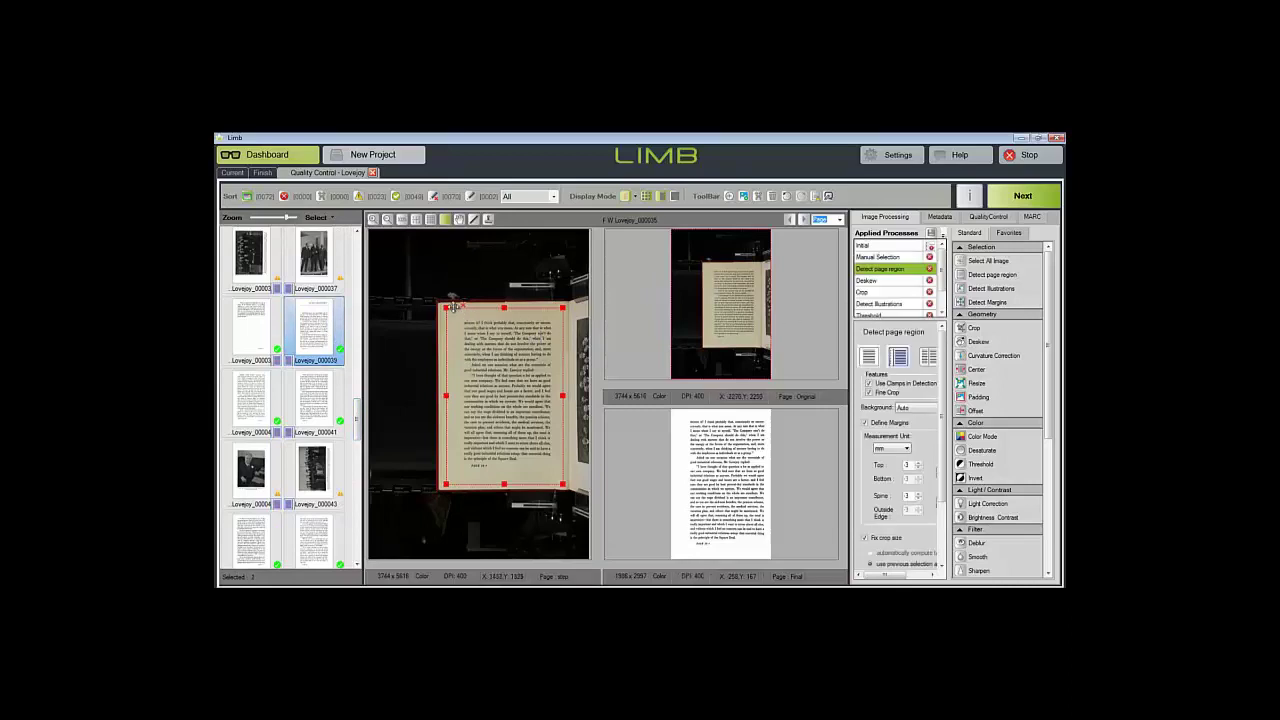
drag(455, 305, 452, 300)
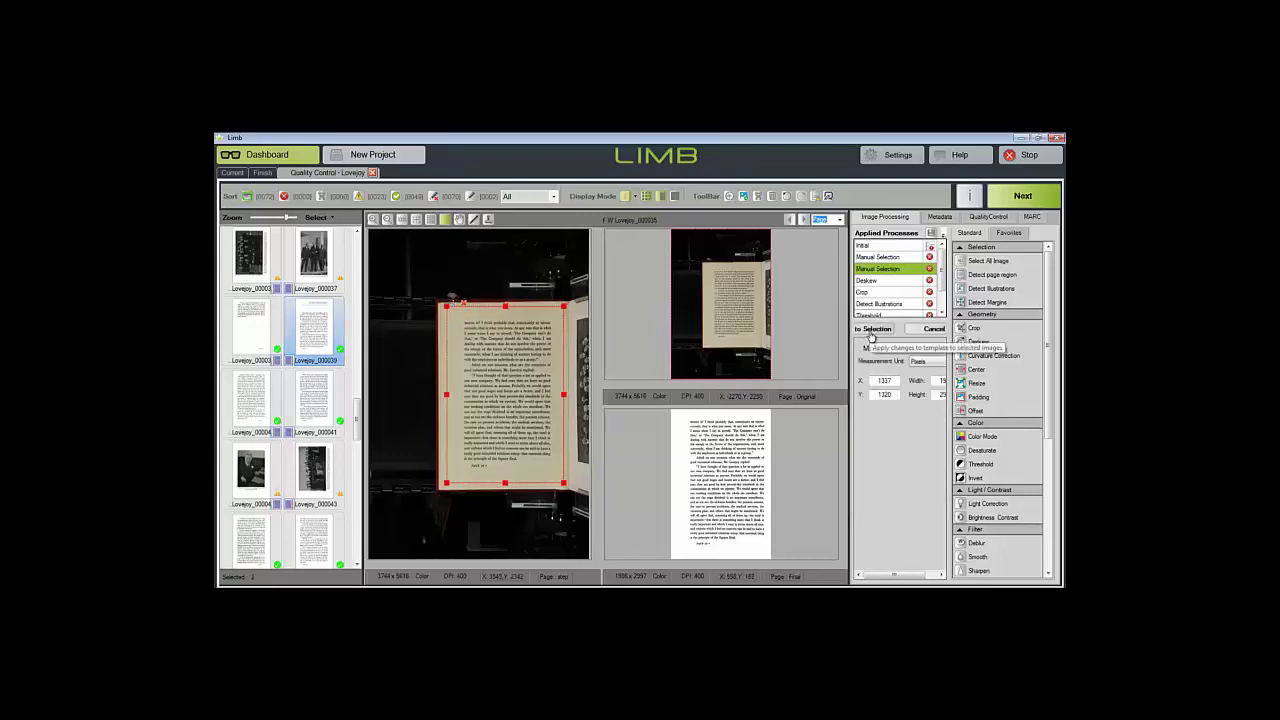
click(866, 330)
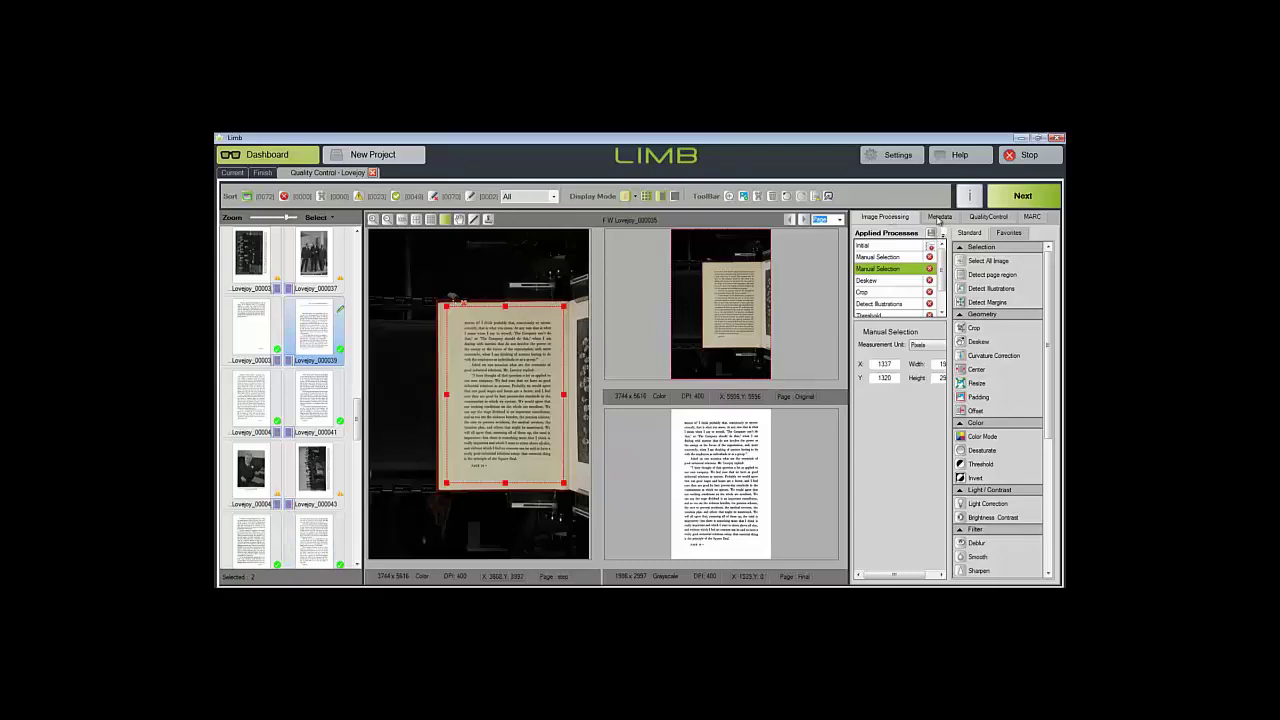
- Review the EXIF and IPTC metadata, the quality control defect categories and the MARC fields
click(940, 218)
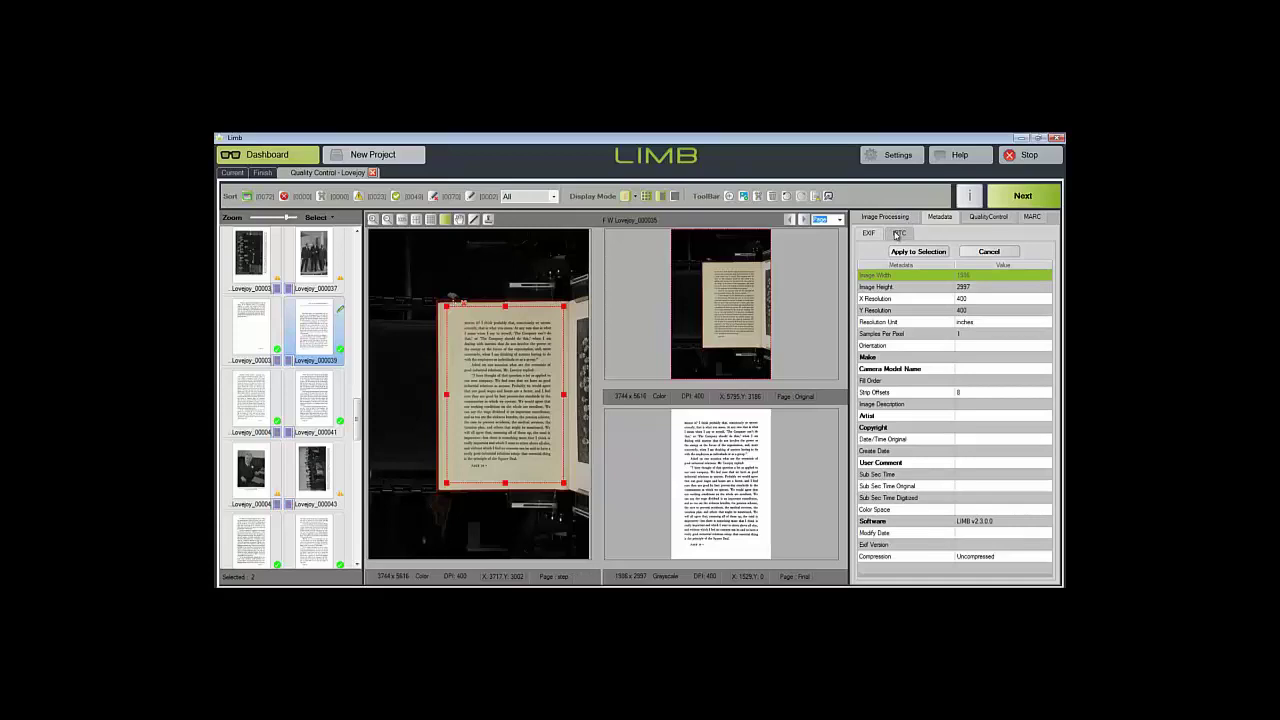
click(899, 234)
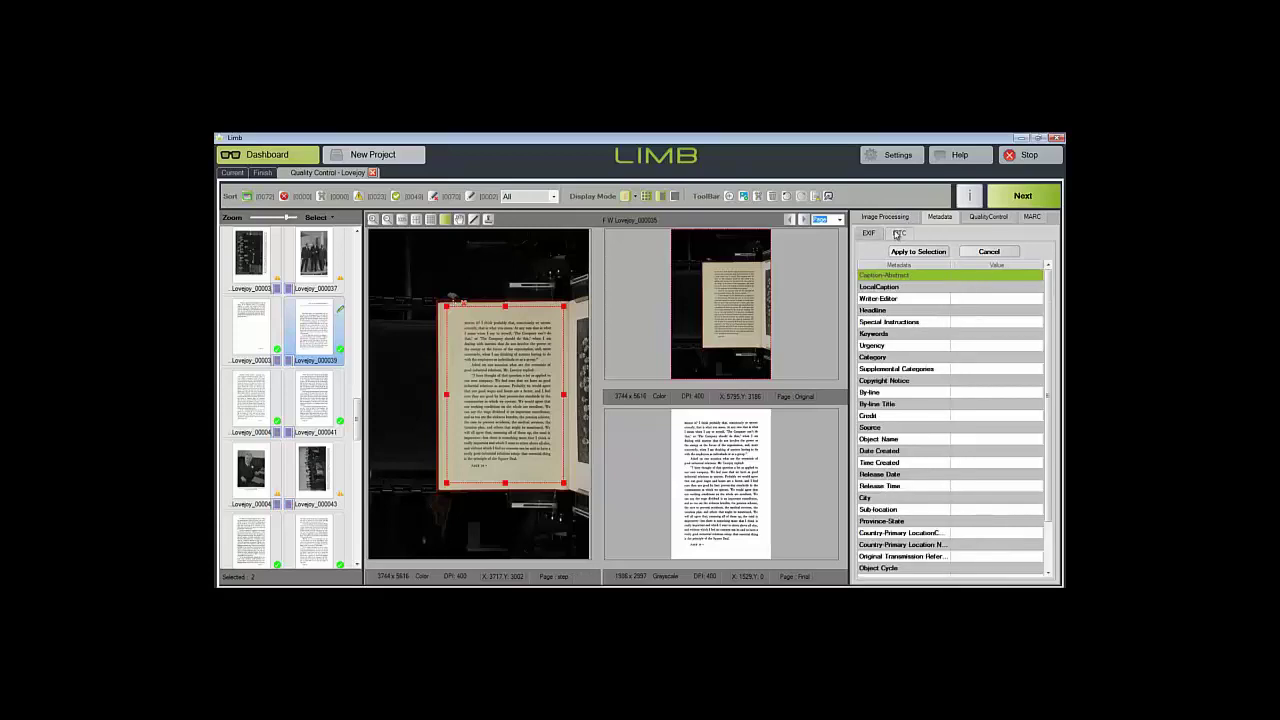
click(870, 236)
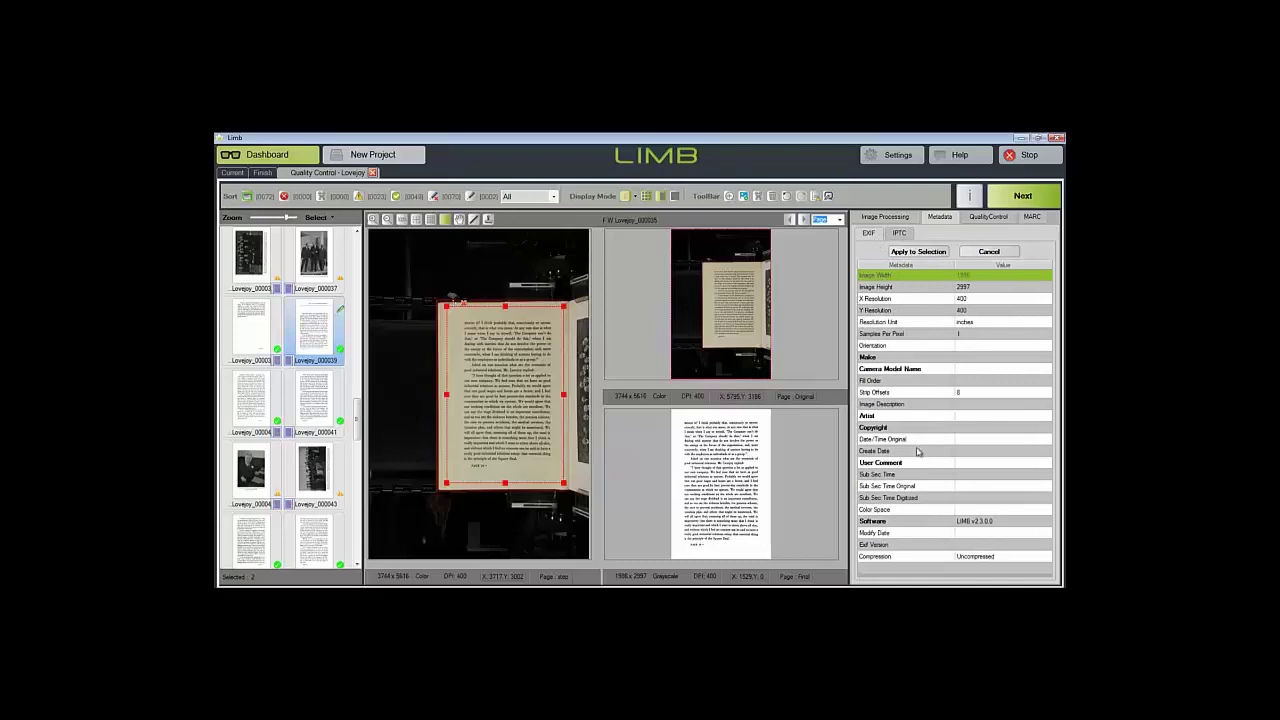
click(979, 219)
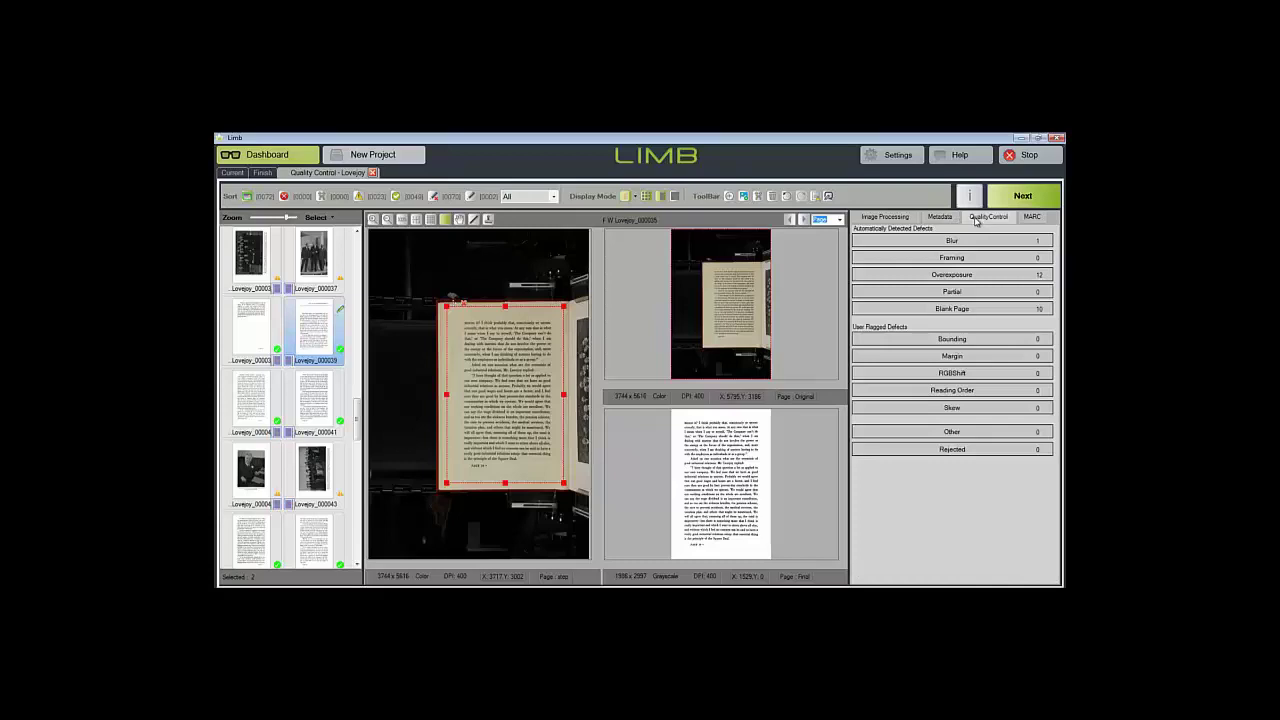
click(1031, 217)
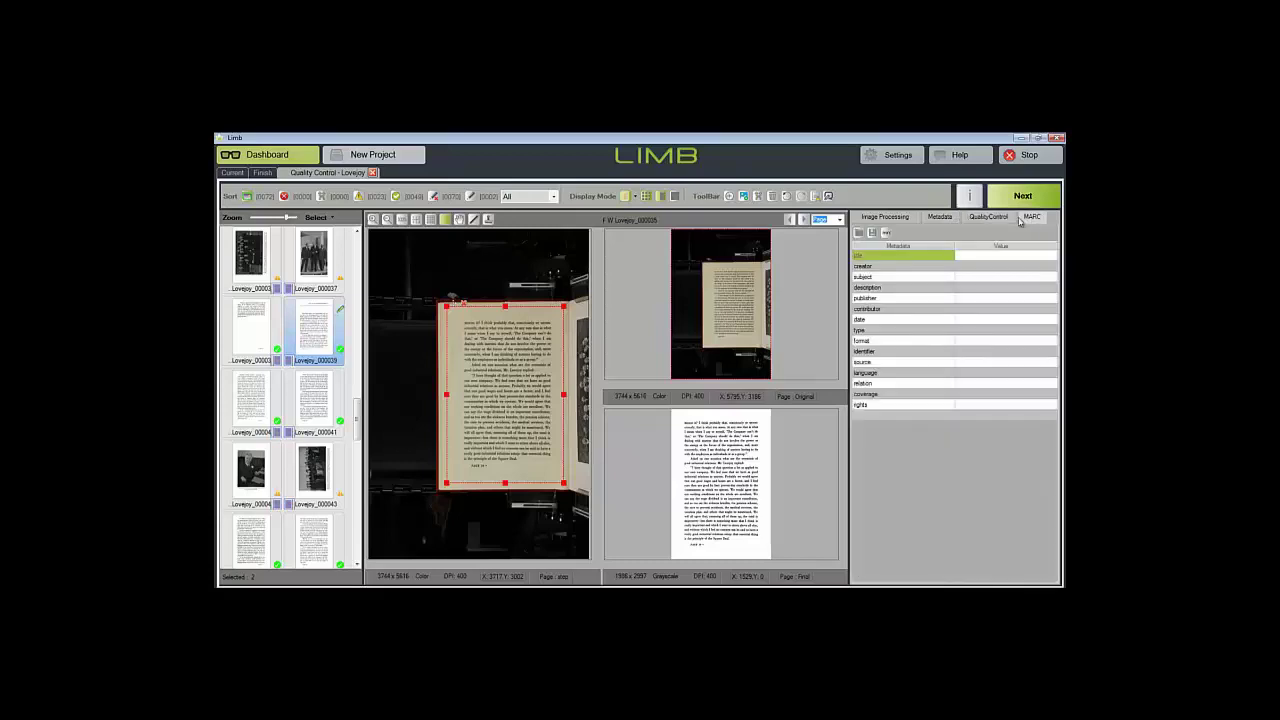
- View the list of keyboard shortcuts, close it, and return to the image processing steps
click(968, 199)
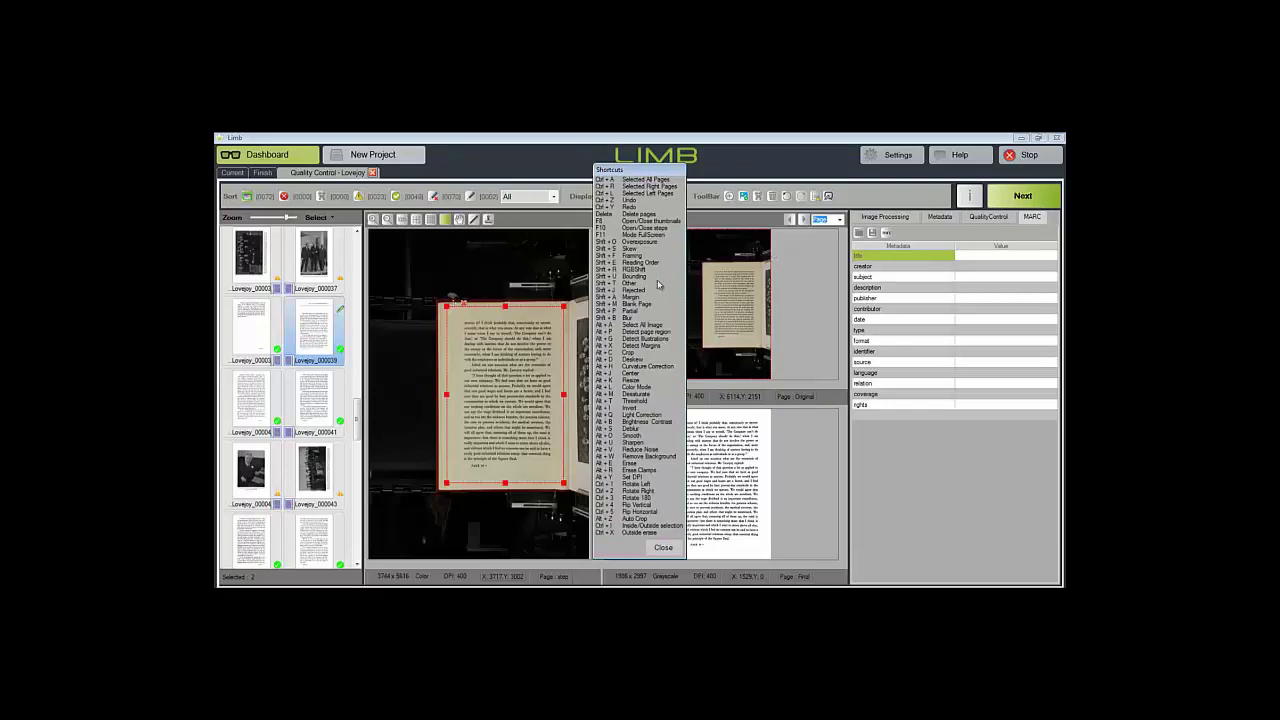
click(664, 548)
click(893, 217)
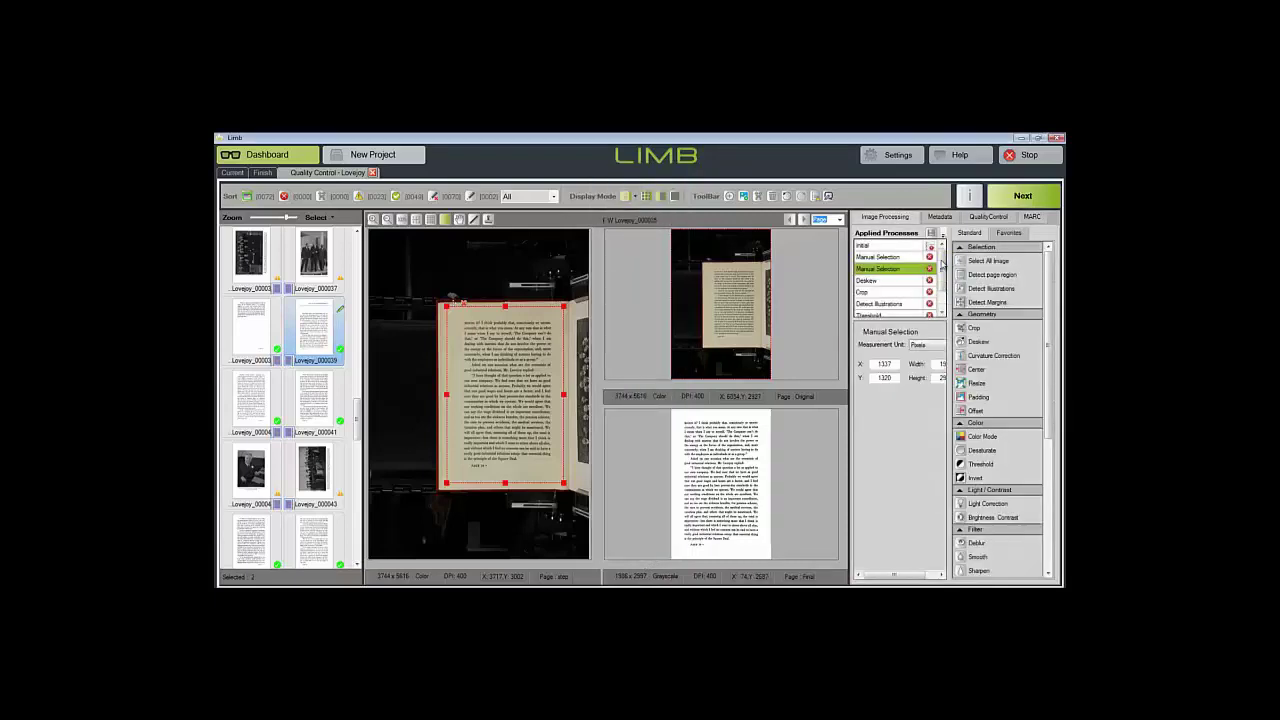
- After the Color Mode step, draw three separate selections over the page text and erase everything outside them
drag(942, 262, 942, 292)
click(895, 303)
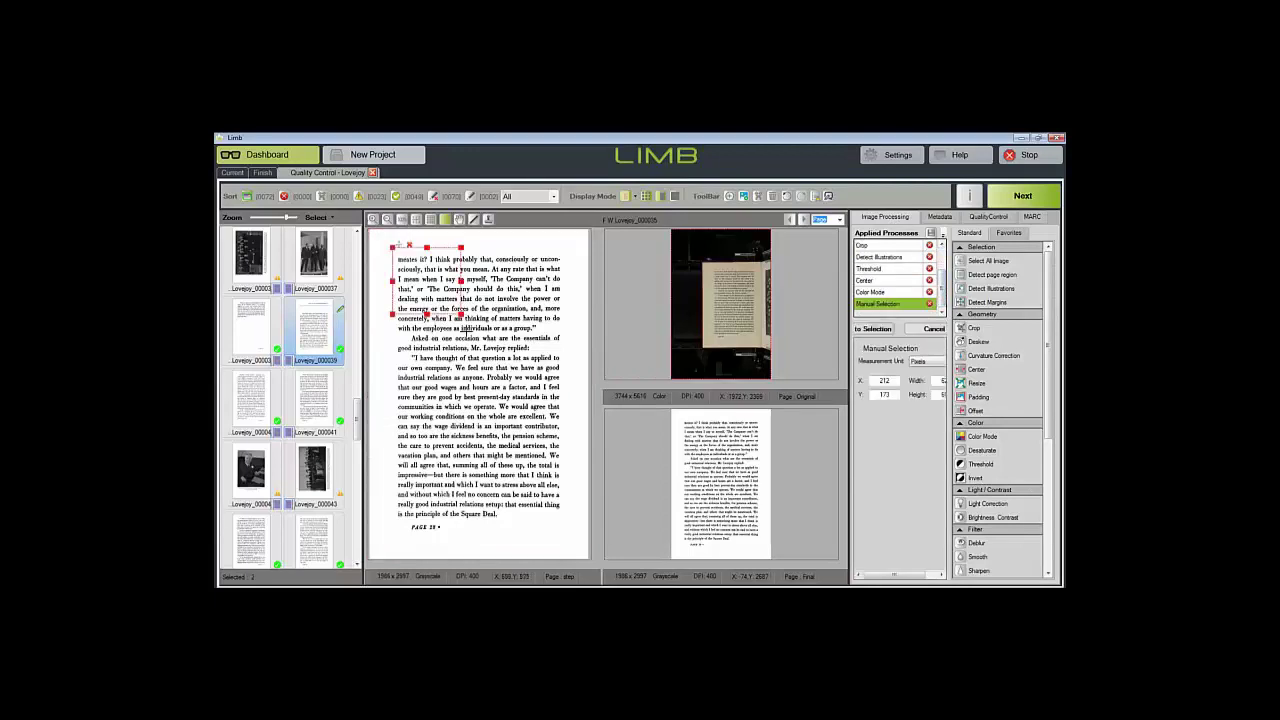
drag(456, 475, 538, 497)
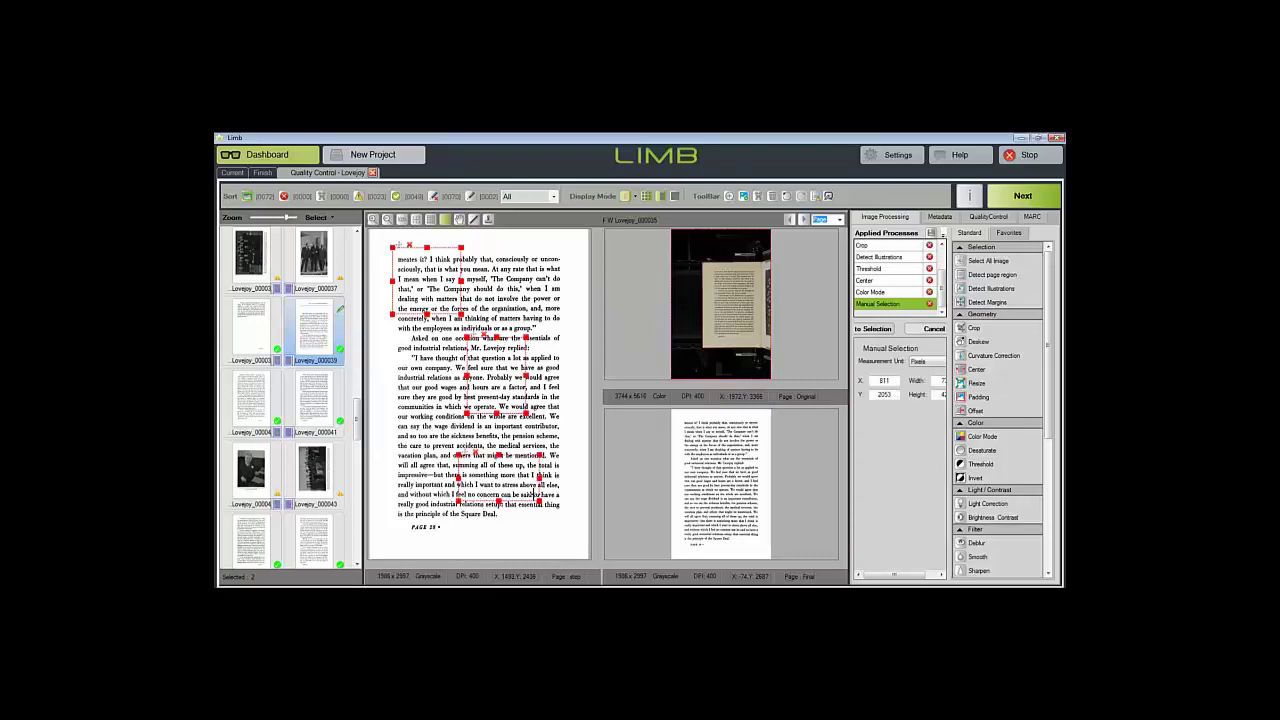
key(Delete)
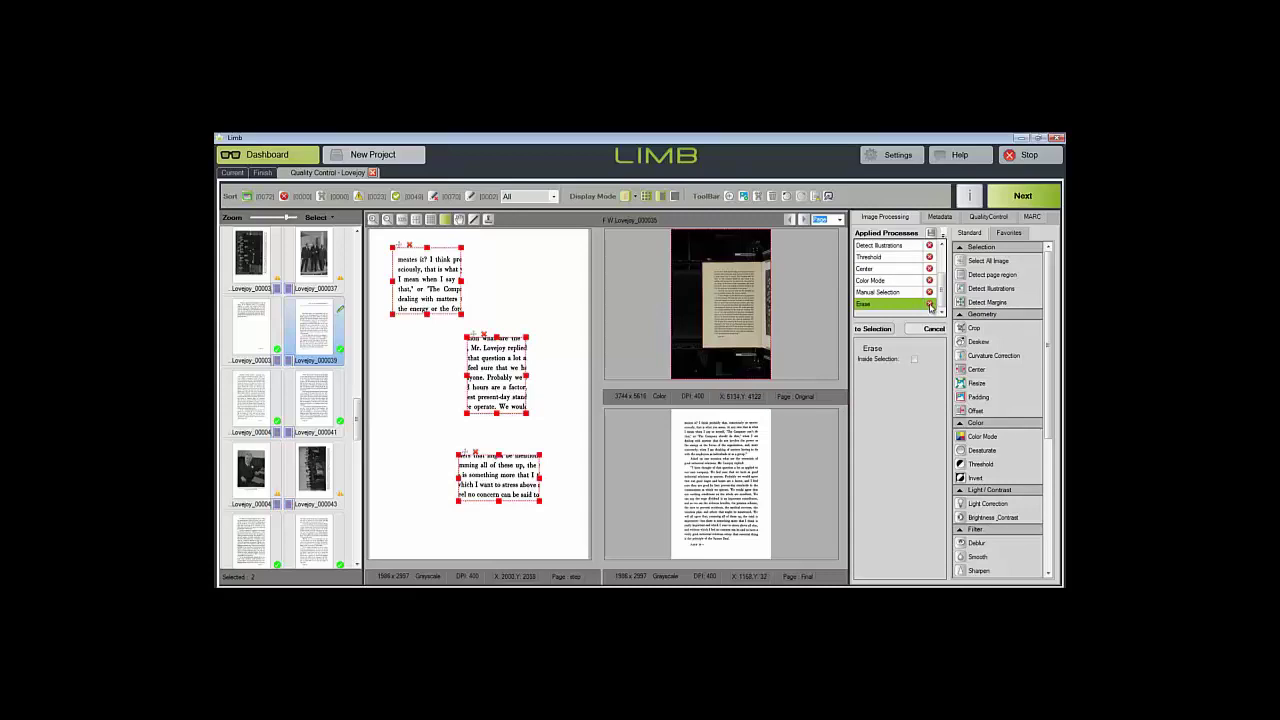
- Remove the Erase step and the last Manual Selection step from the applied processes
click(930, 305)
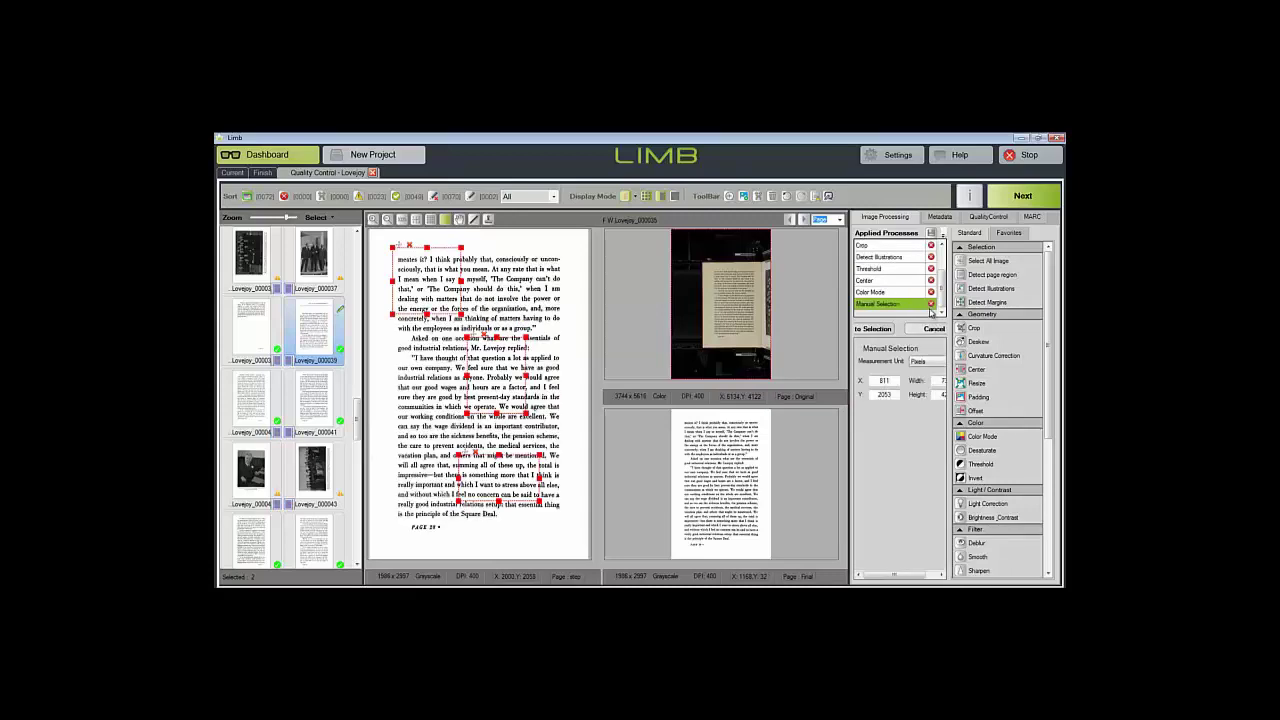
click(931, 305)
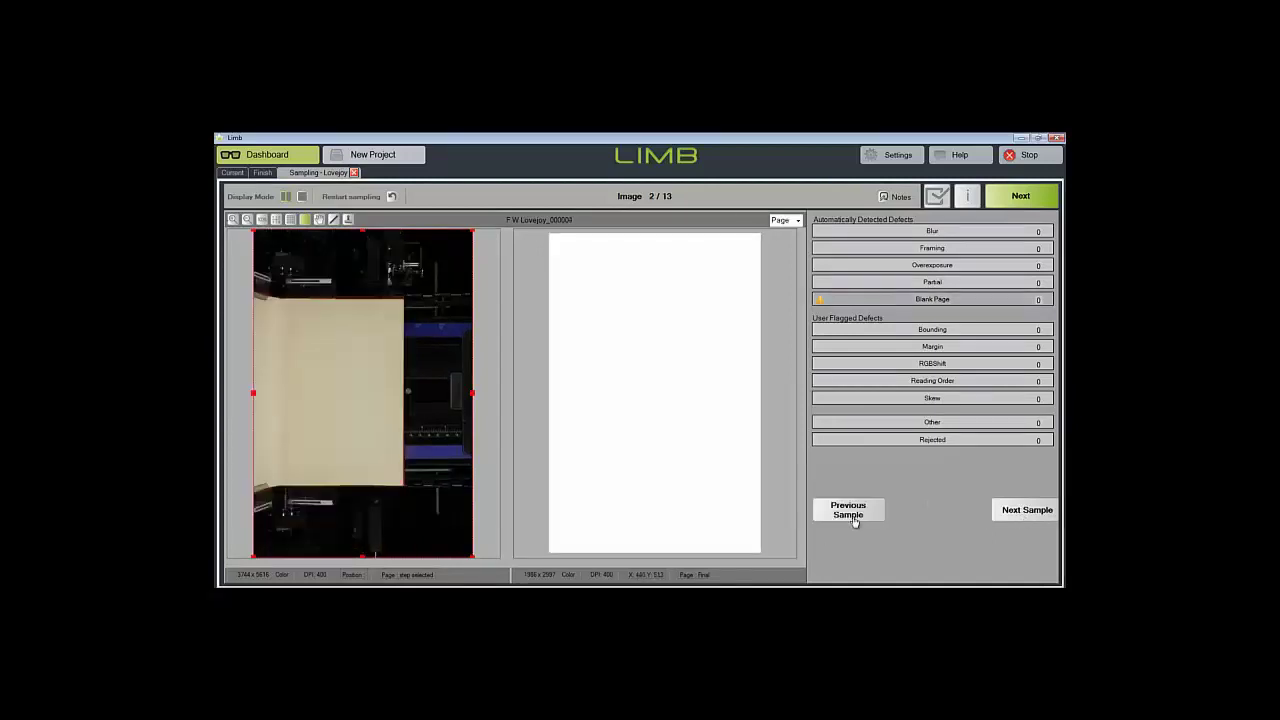
- In the sampling review, go back one sample and browse forward to image 7 of 13
click(858, 517)
click(1020, 514)
click(1020, 516)
click(1020, 516)
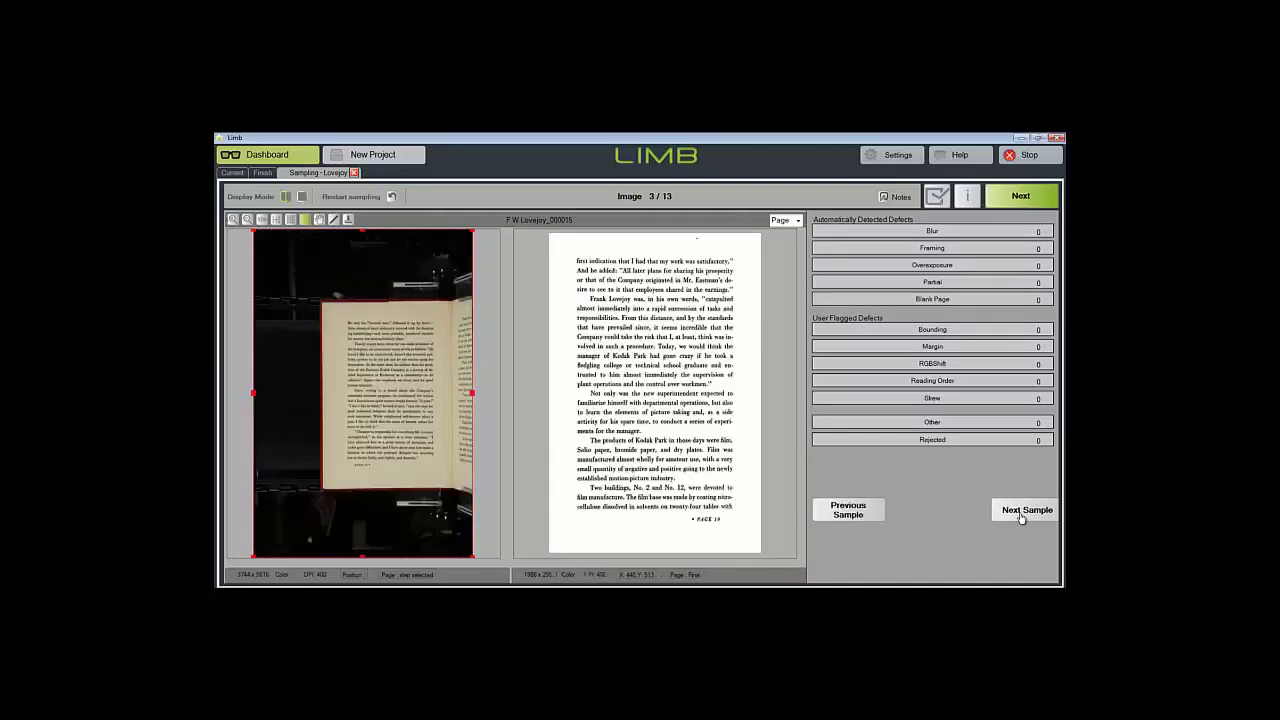
click(1020, 516)
click(1018, 516)
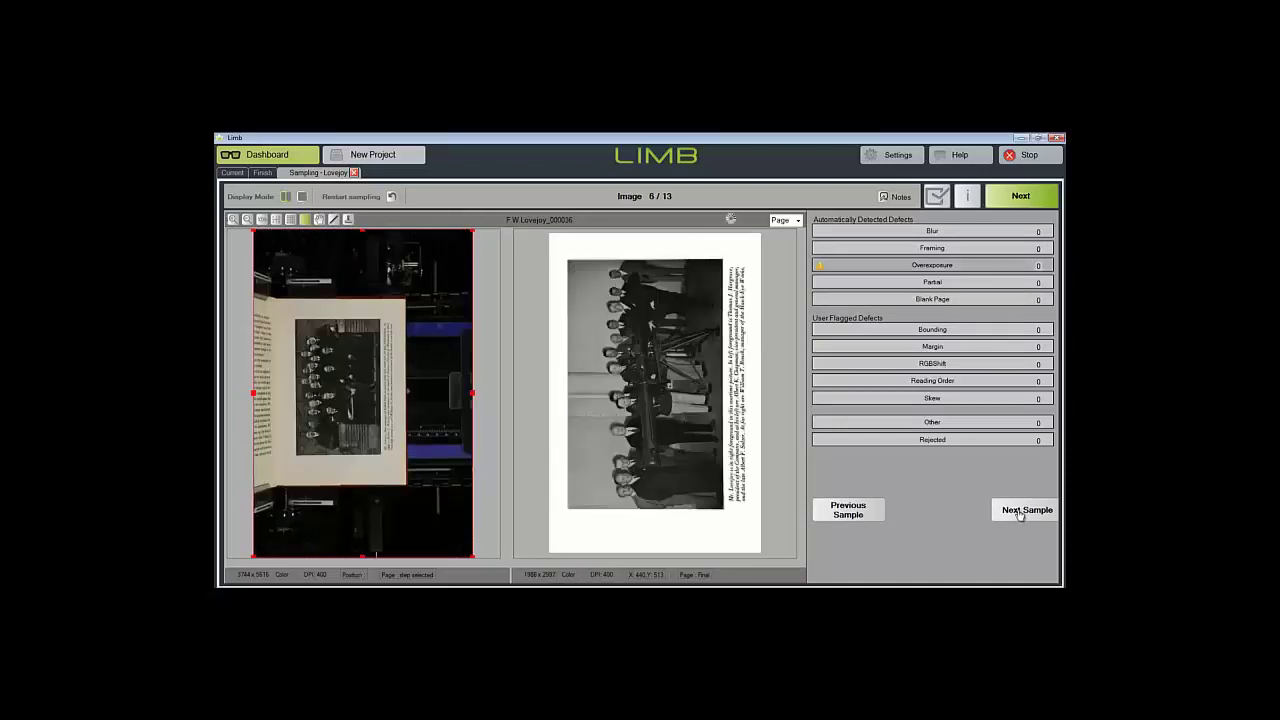
click(1004, 512)
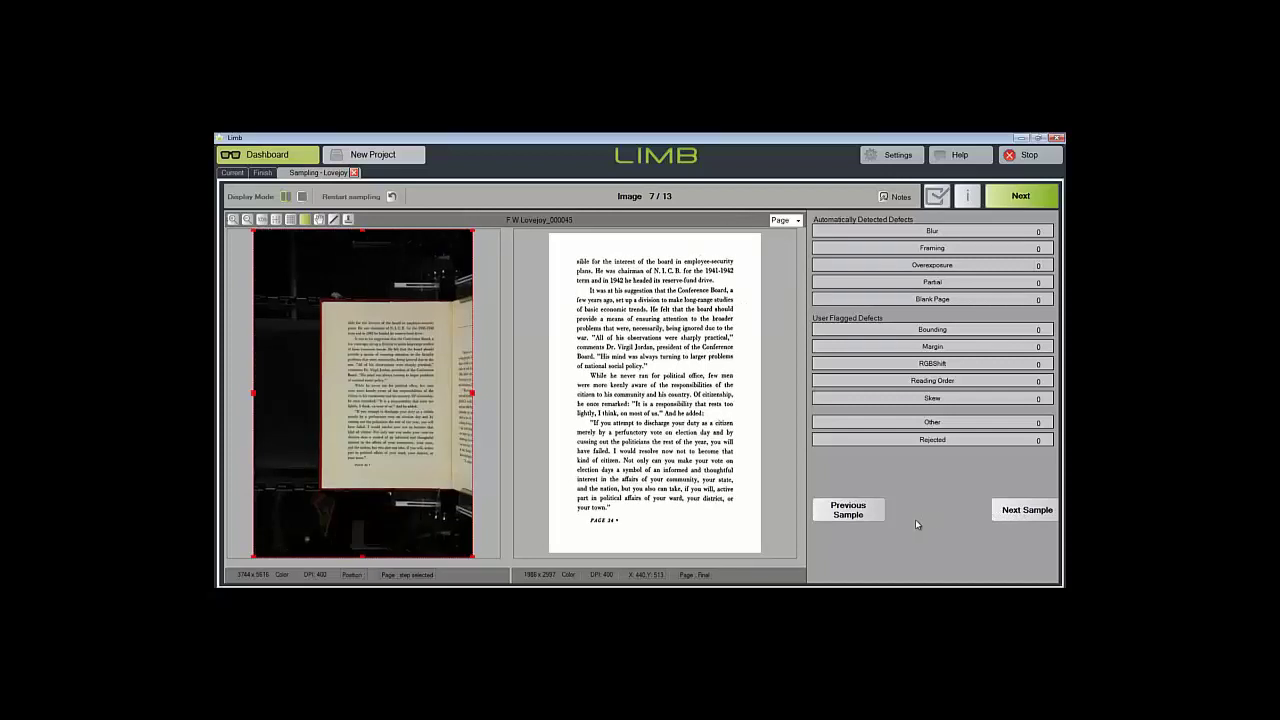
- Advance the sampling review past image 7 of 13
click(1006, 515)
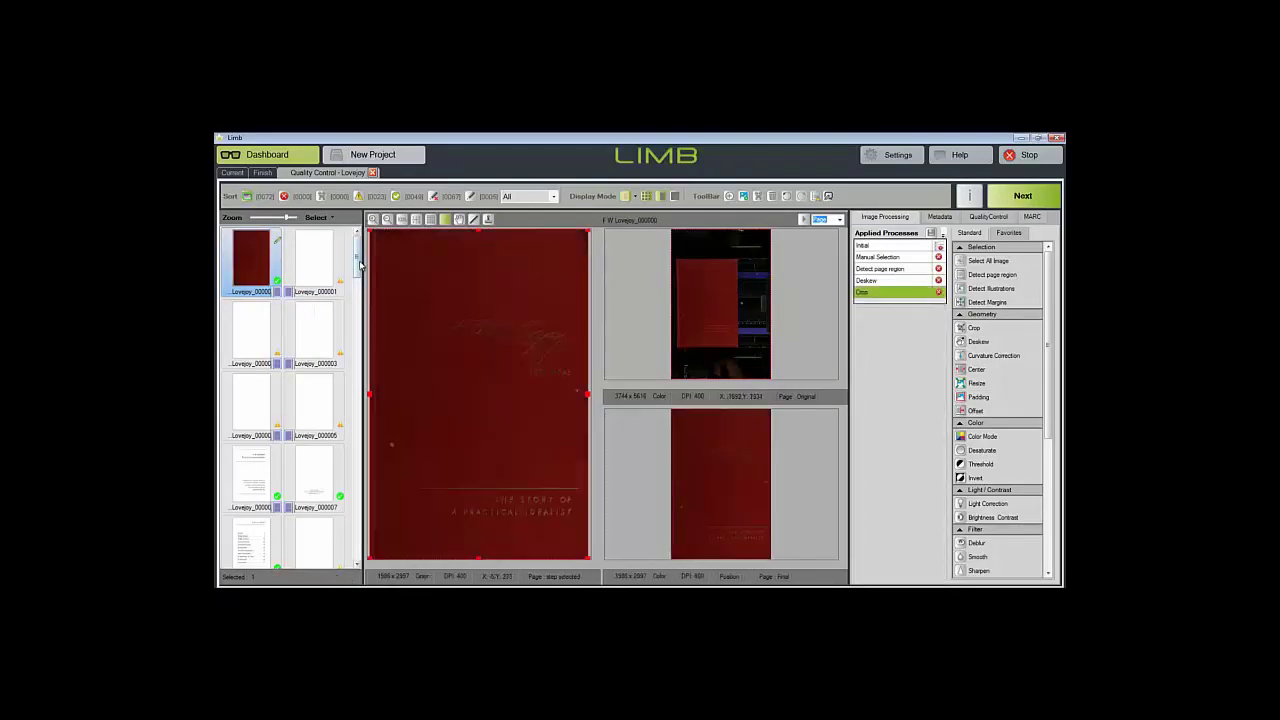
- Select the final back-cover page and remove all its applied processes after Crop, including Color Mode, Threshold and Detect Illustrations
scroll(356, 265, down, 1)
drag(356, 265, 357, 540)
click(320, 550)
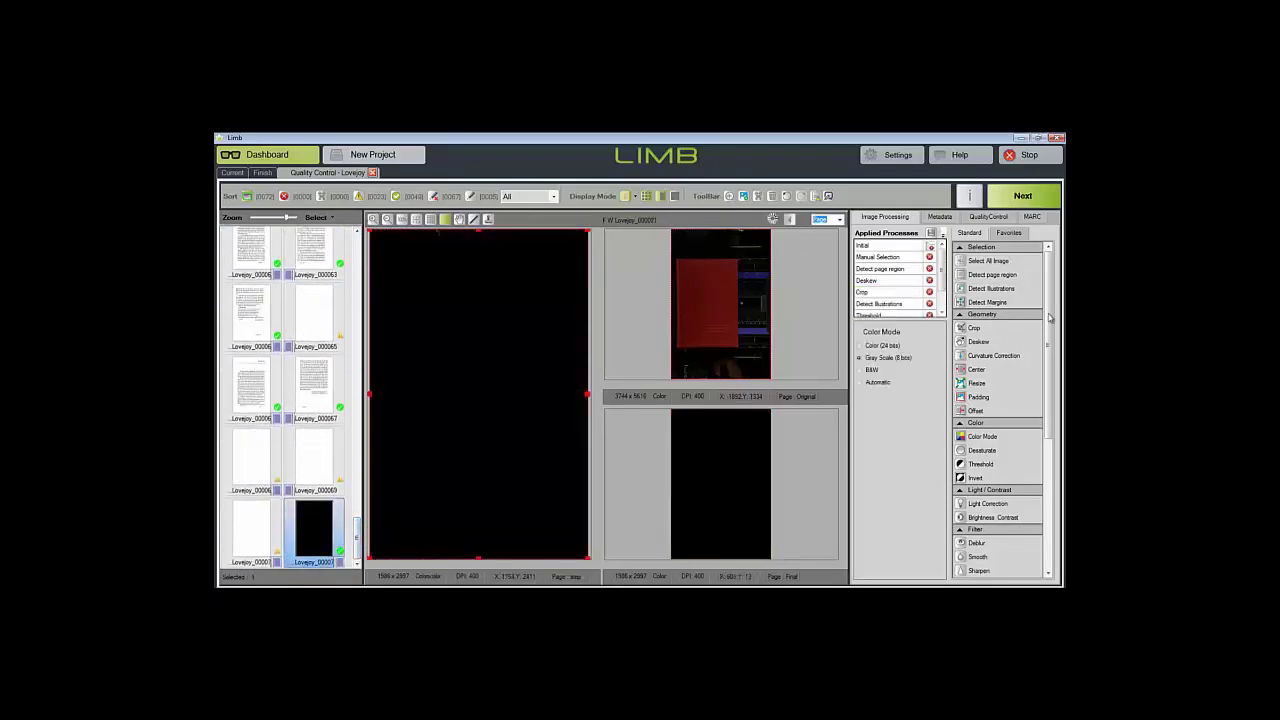
scroll(928, 310, down, 2)
click(930, 305)
click(930, 305)
click(938, 304)
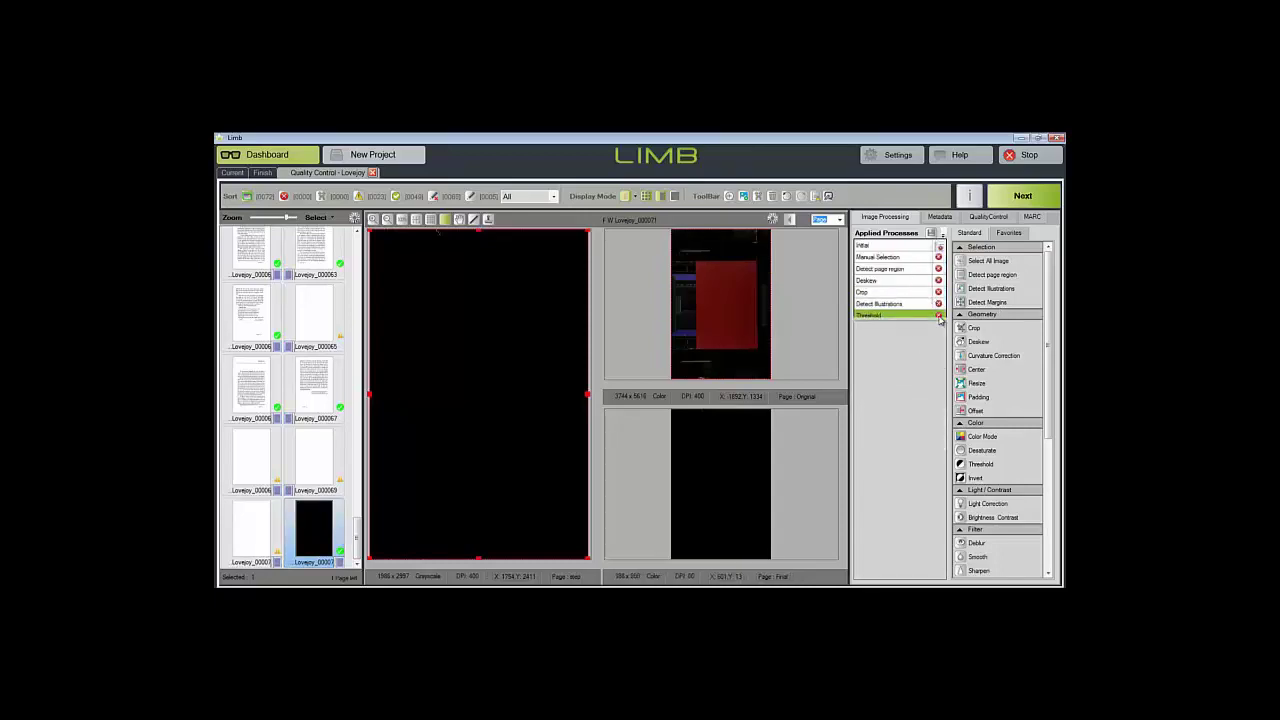
click(939, 305)
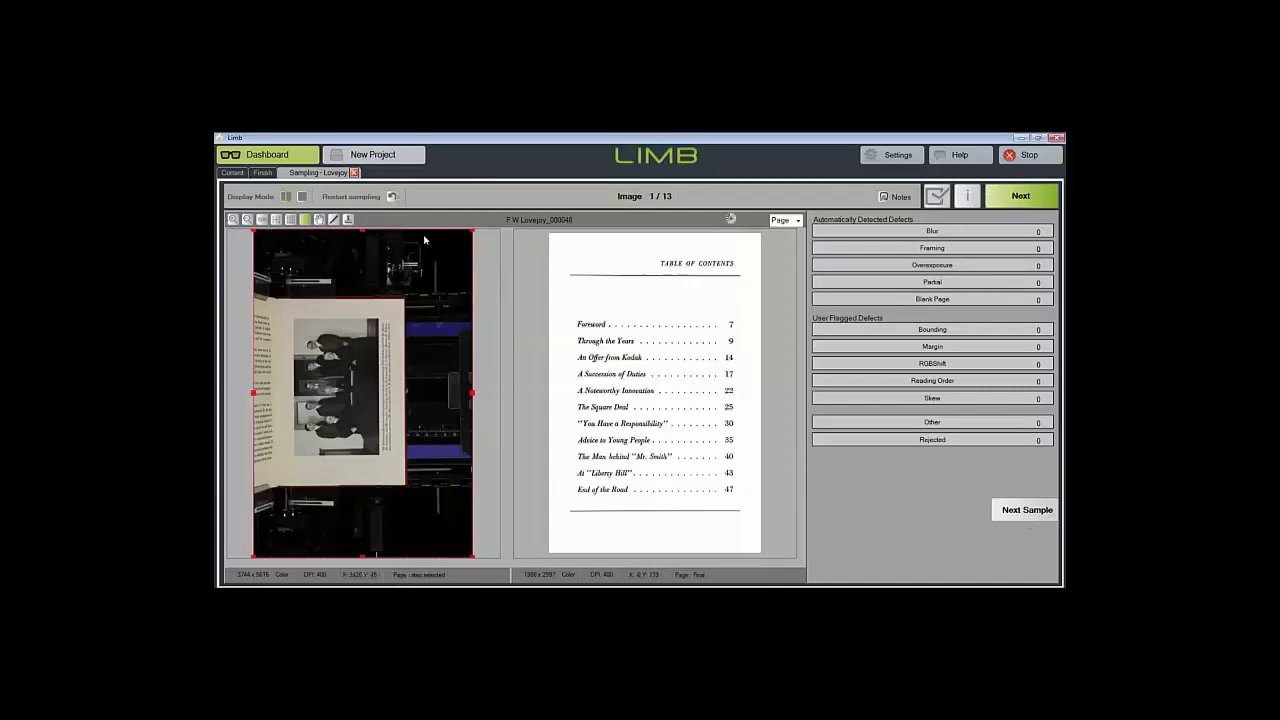
- Browse the sampling review from image 1 to image 12 of 13, comparing each original scan with its processed page
click(1020, 515)
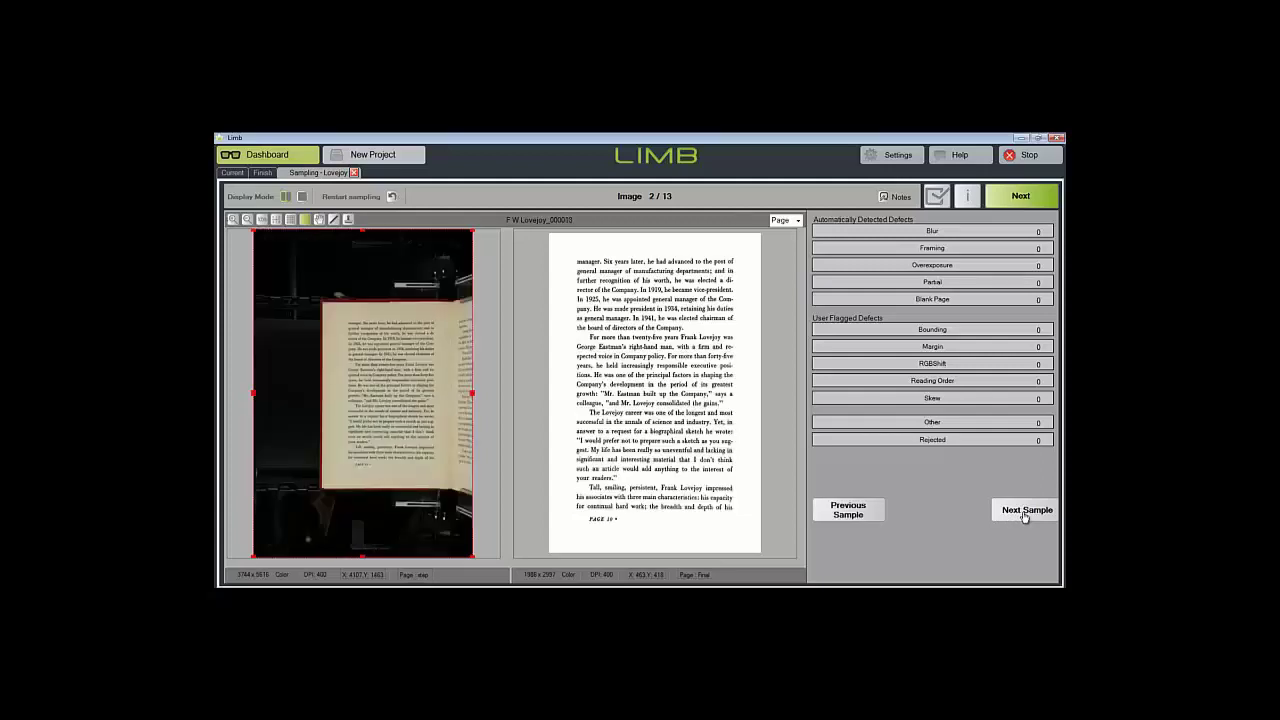
click(1024, 515)
click(1024, 515)
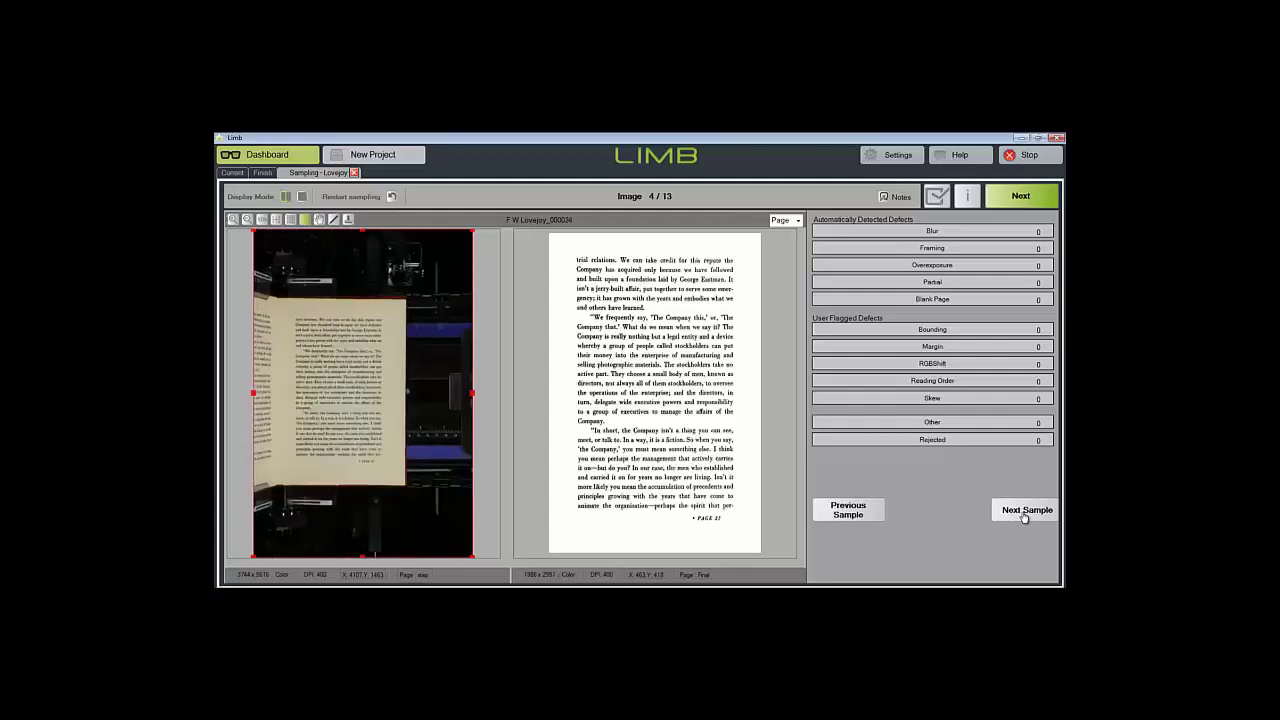
click(1024, 515)
click(1024, 515)
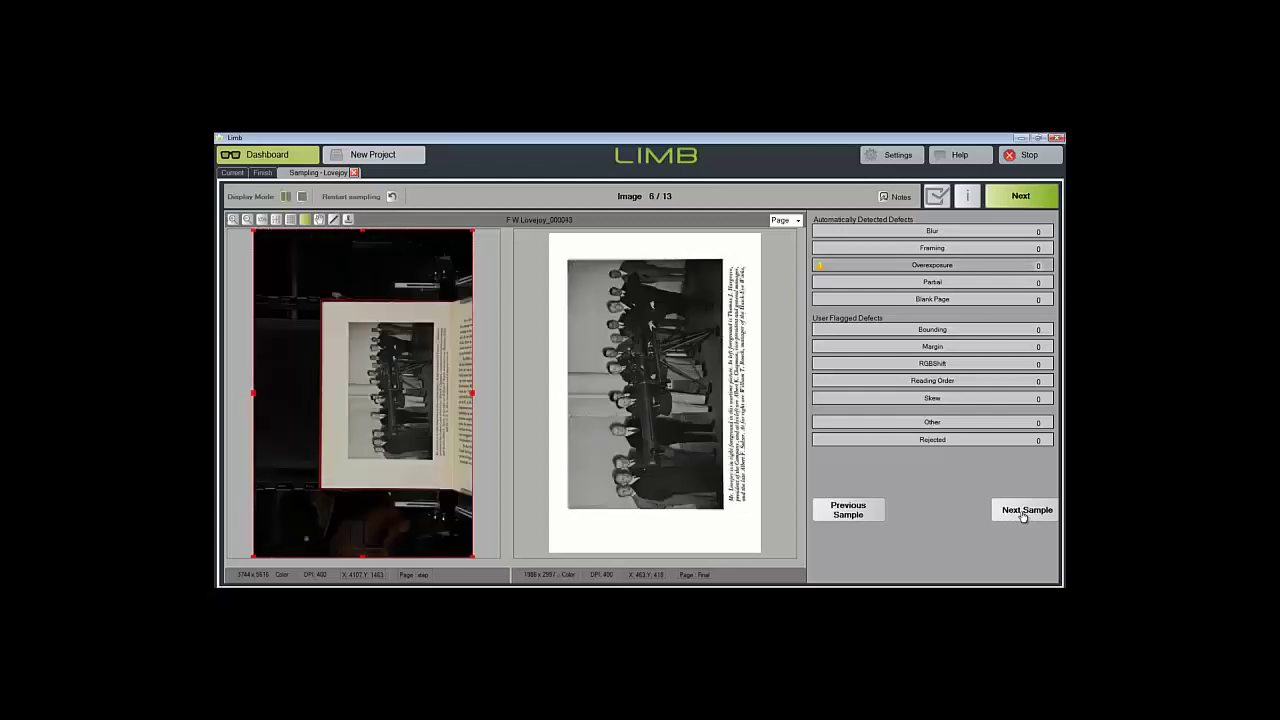
click(1022, 515)
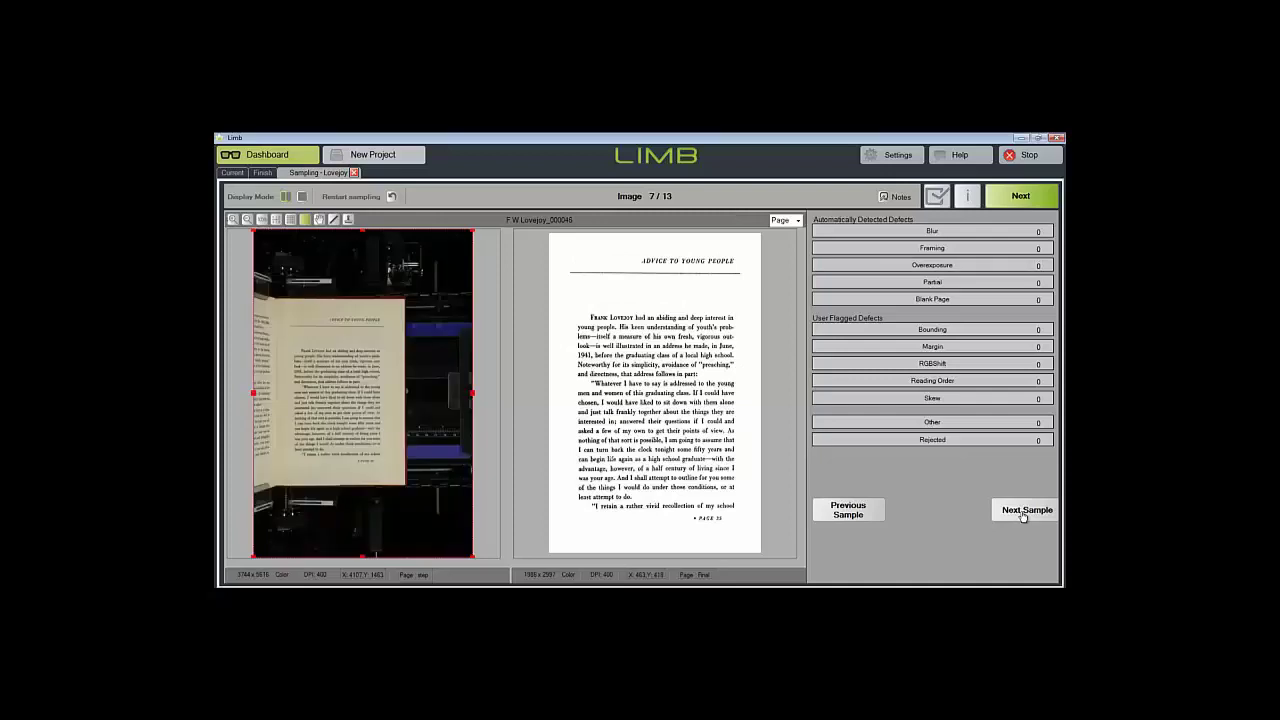
click(1022, 515)
click(1022, 515)
click(1022, 515)
click(1022, 515)
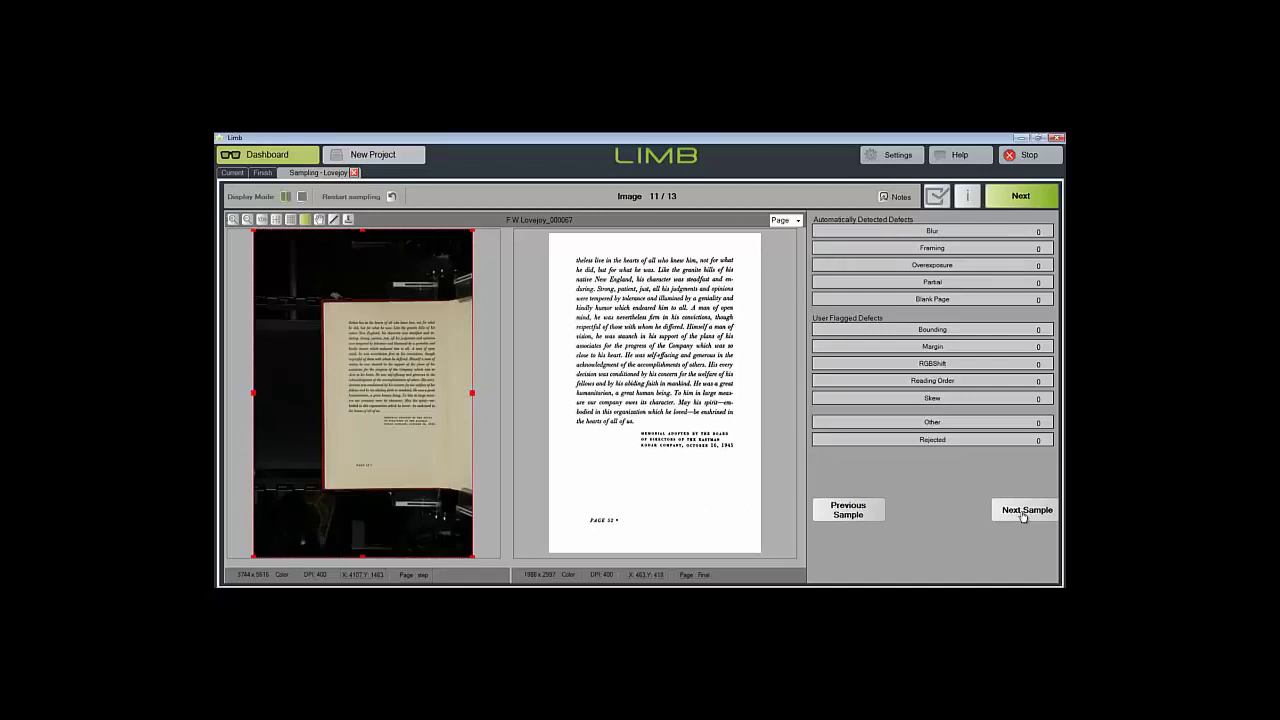
click(1022, 515)
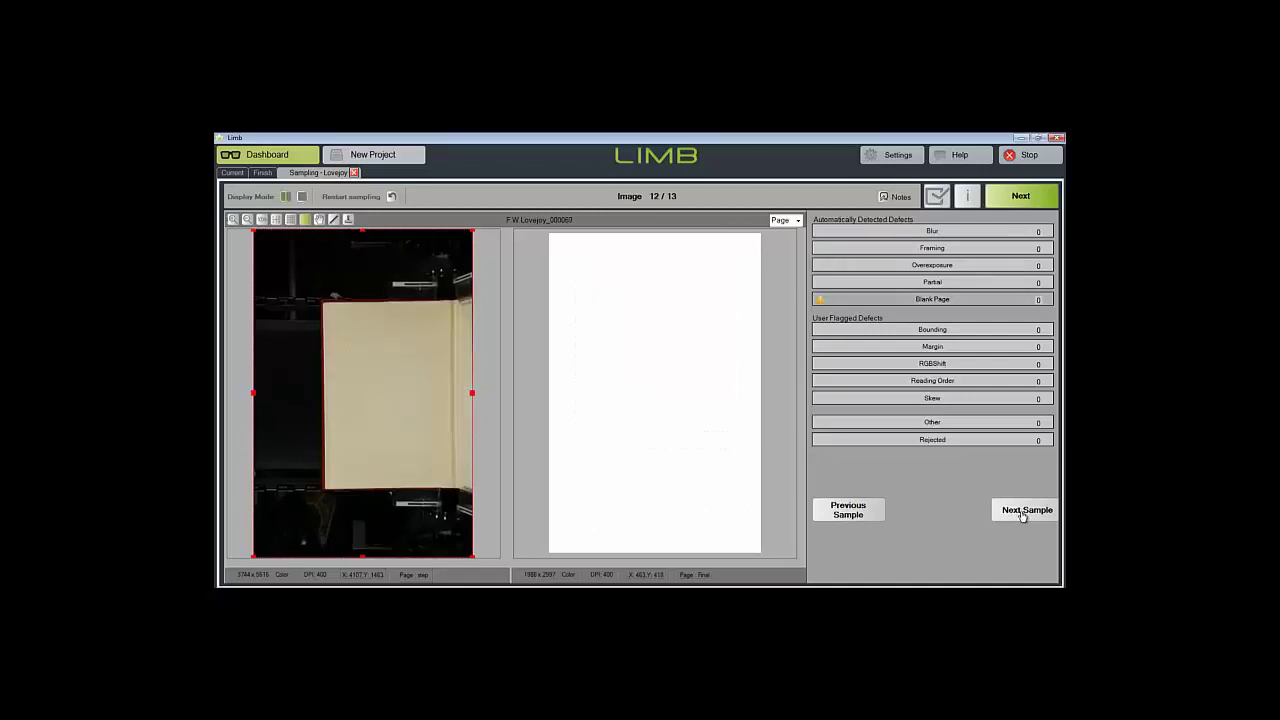